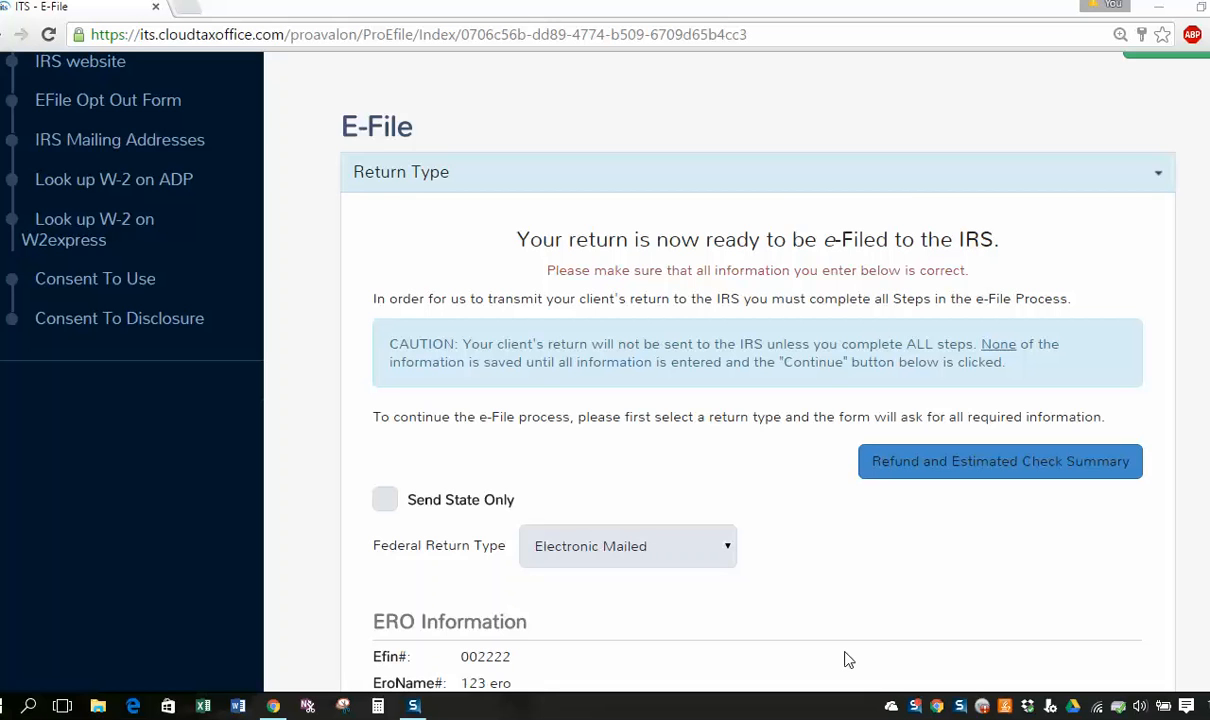
Review the Return Type step and highlight the Federal Return Type label.
scroll(800, 600, down, 1)
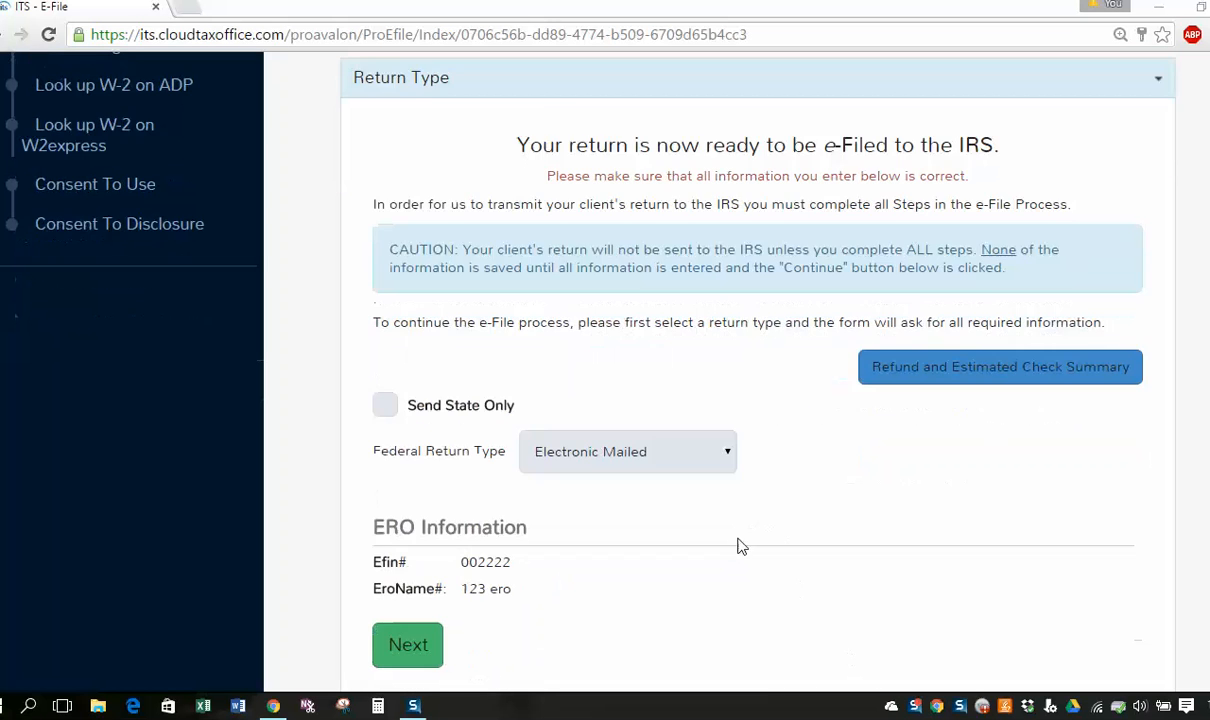
scroll(737, 545, down, 3)
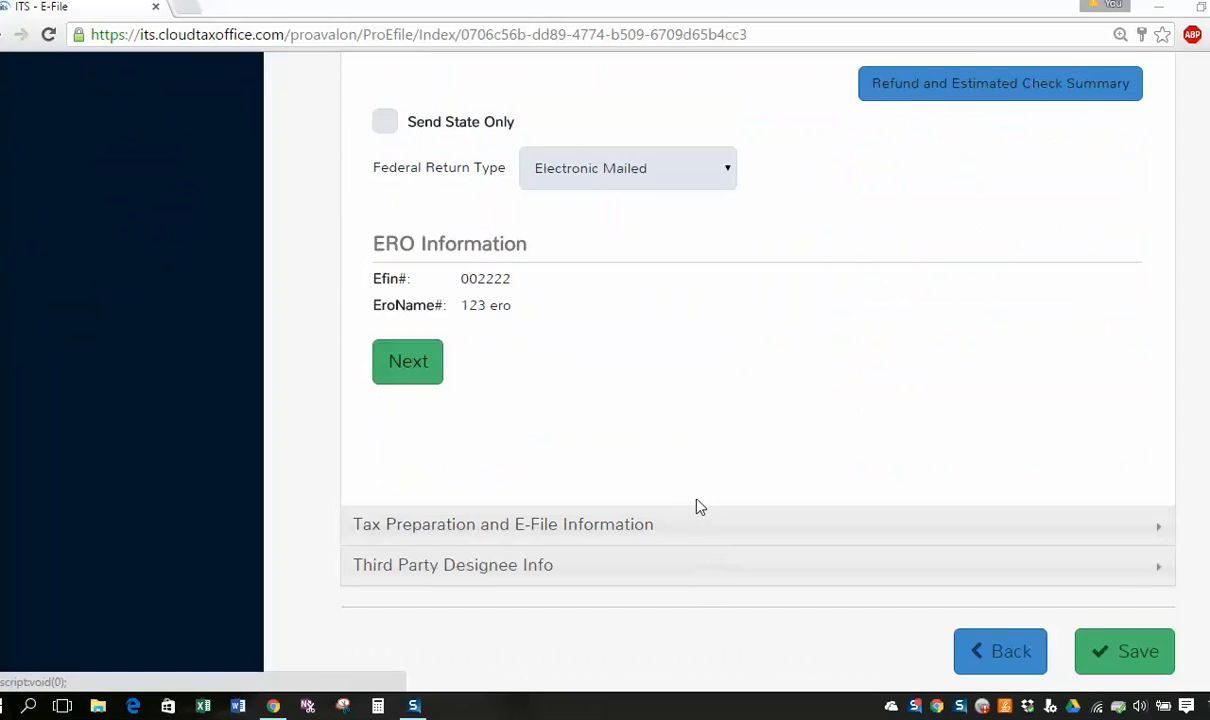
scroll(670, 483, up, 3)
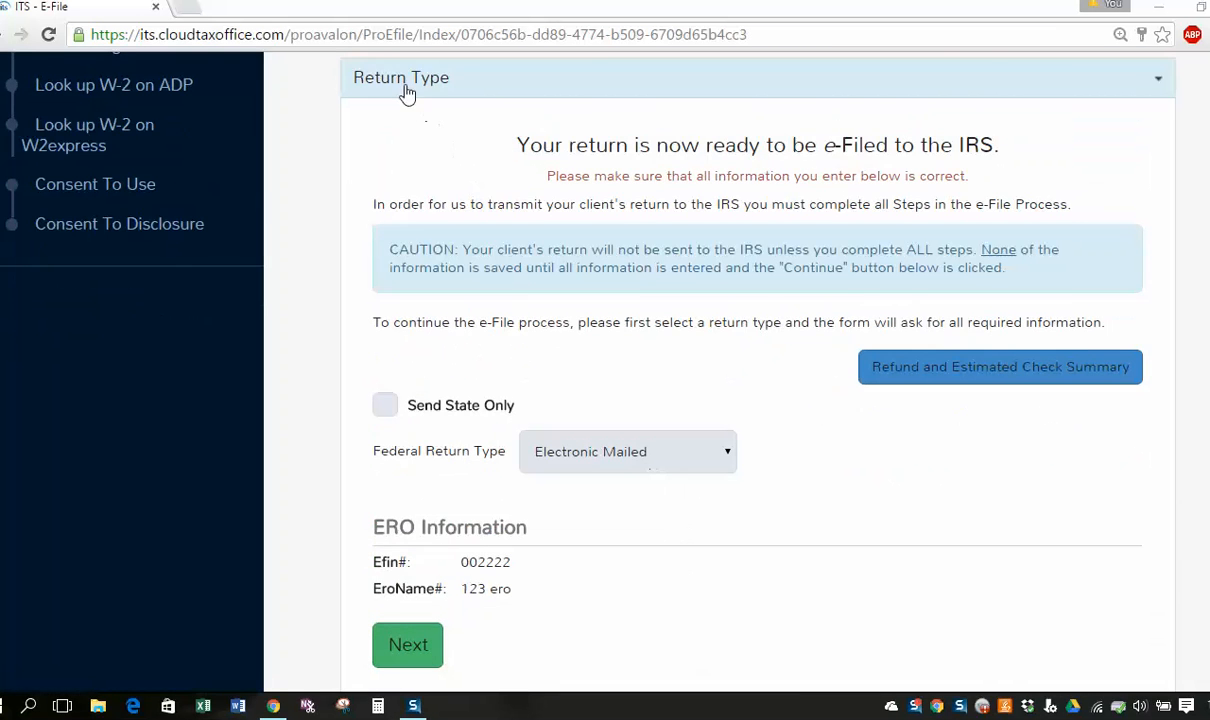
scroll(400, 316, down, 3)
scroll(440, 185, up, 4)
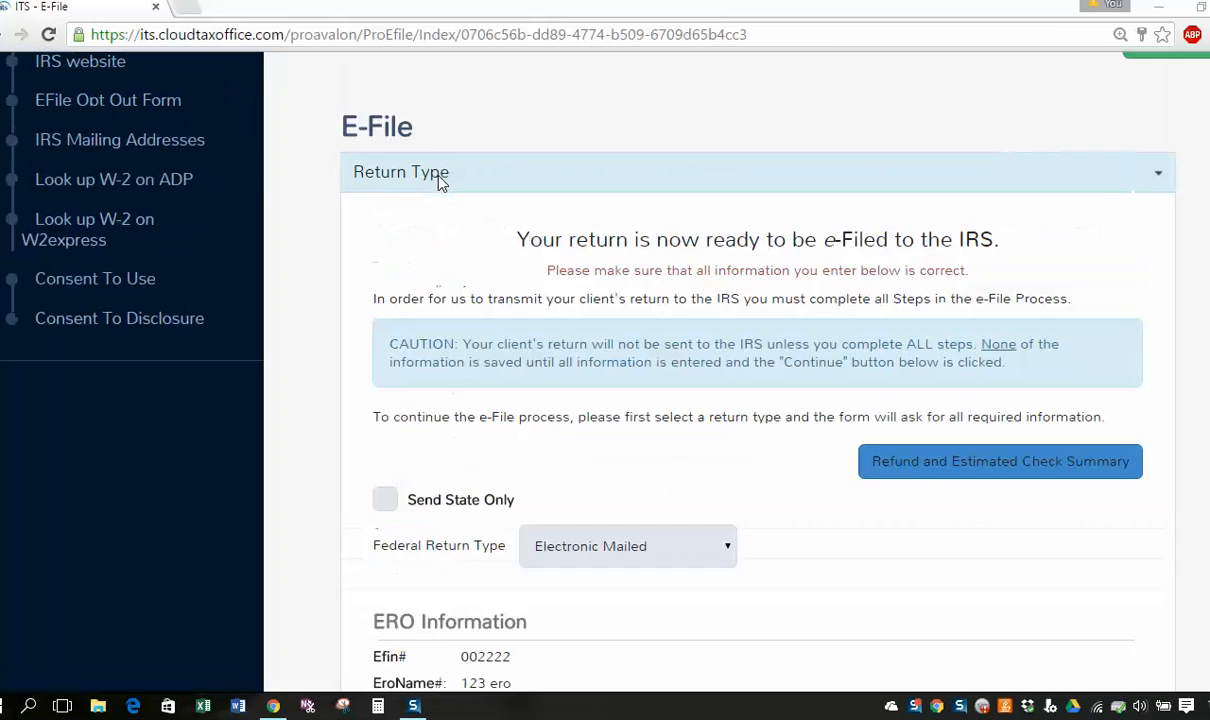
scroll(440, 180, down, 5)
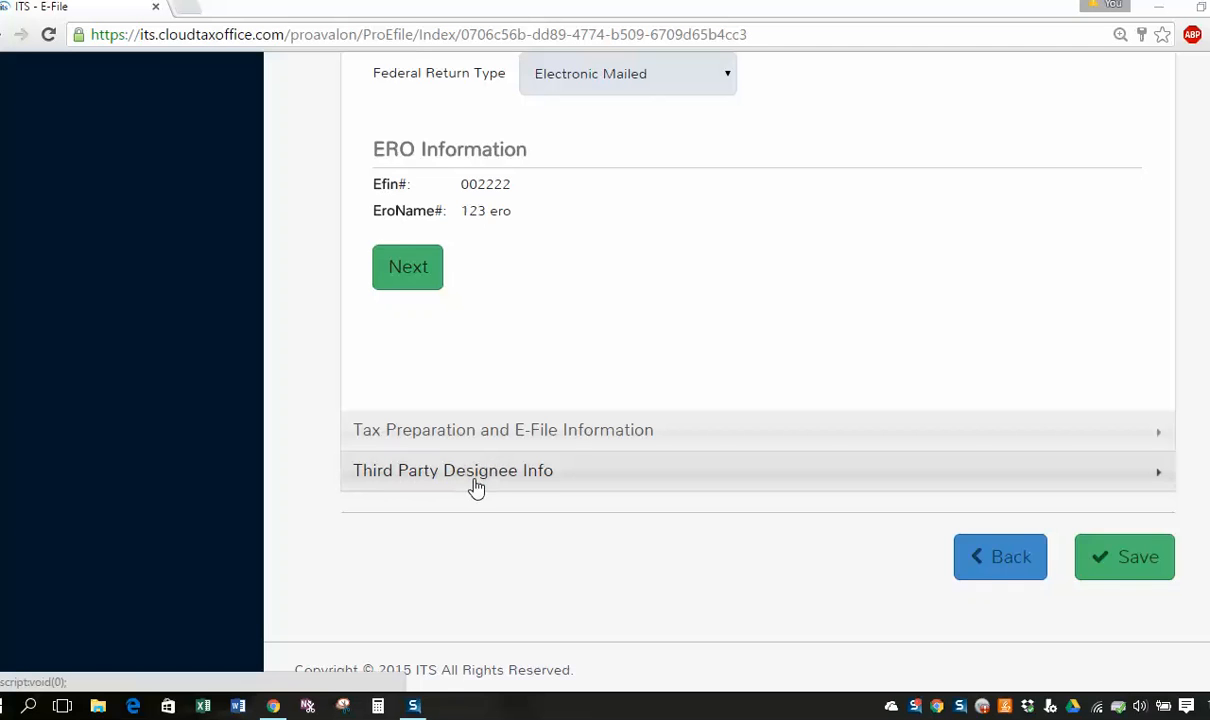
scroll(446, 481, up, 2)
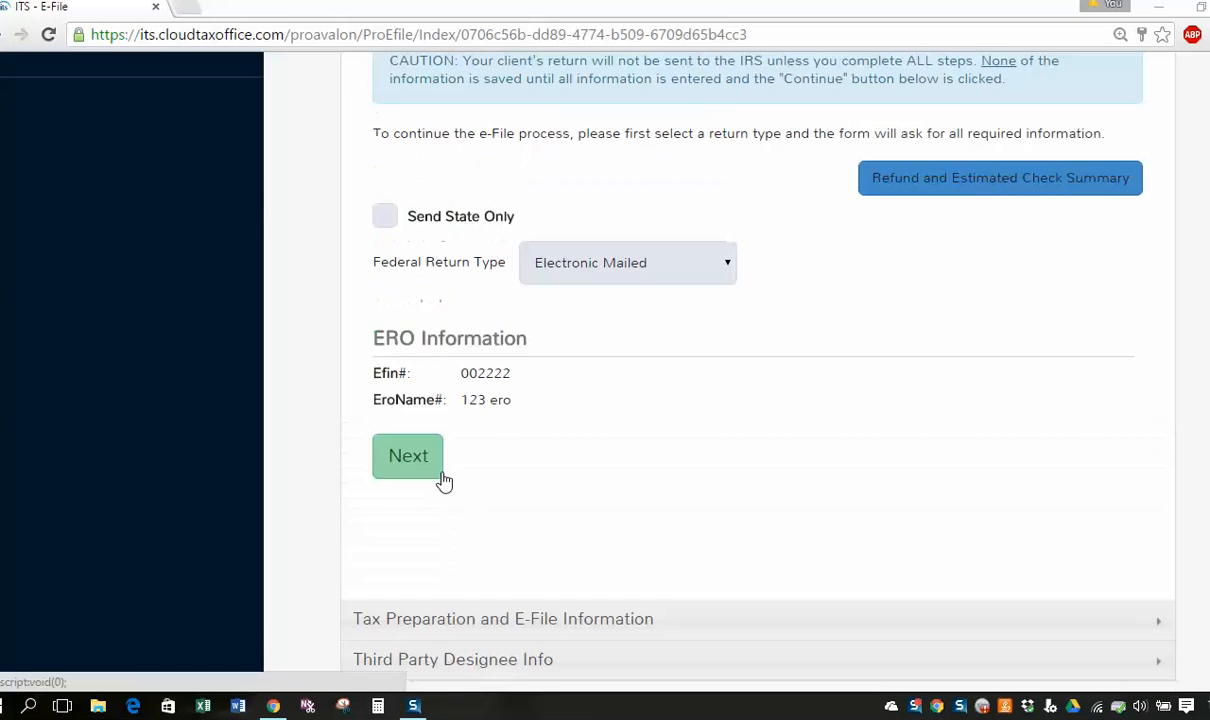
scroll(446, 481, up, 2)
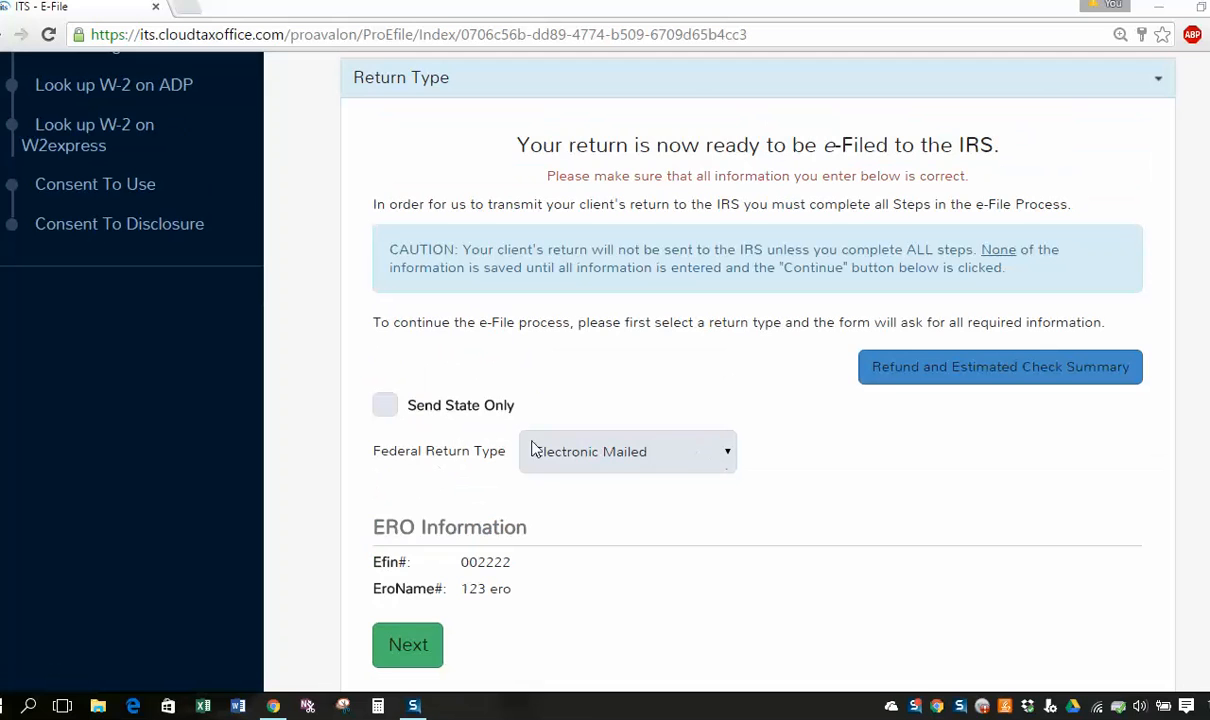
drag(372, 451, 503, 451)
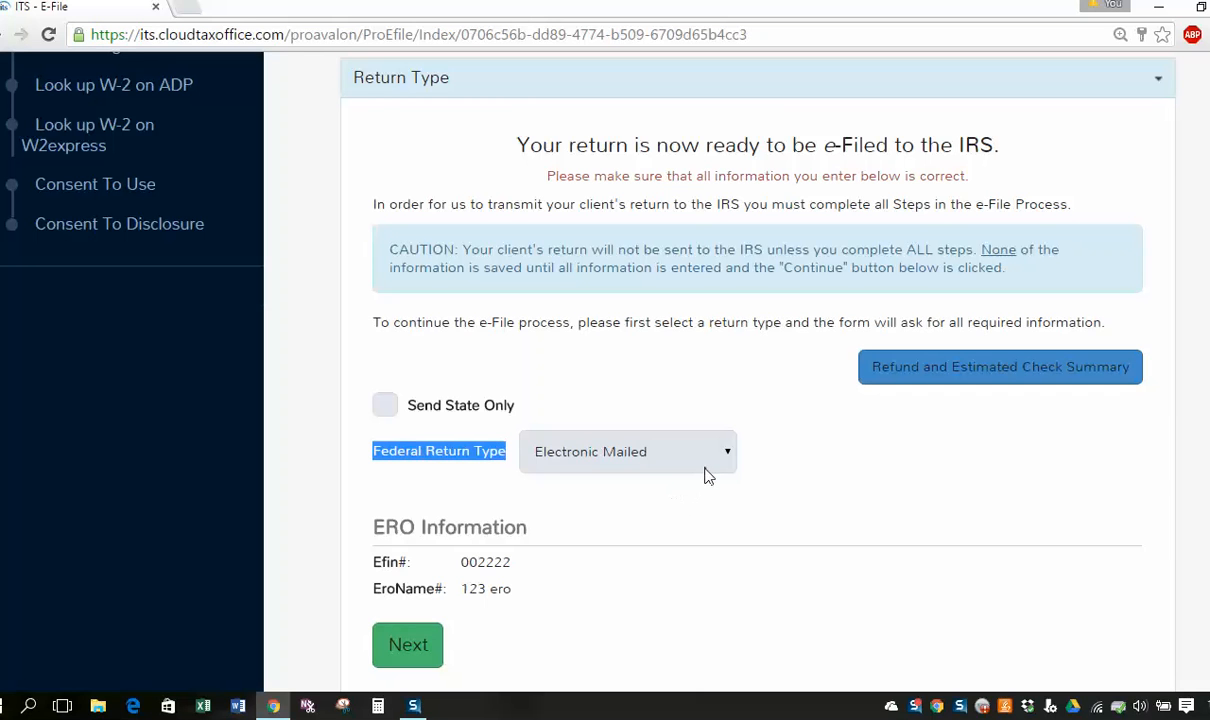
Leave Federal Return Type on Electronic Mailed and continue to the fees step.
click(718, 460)
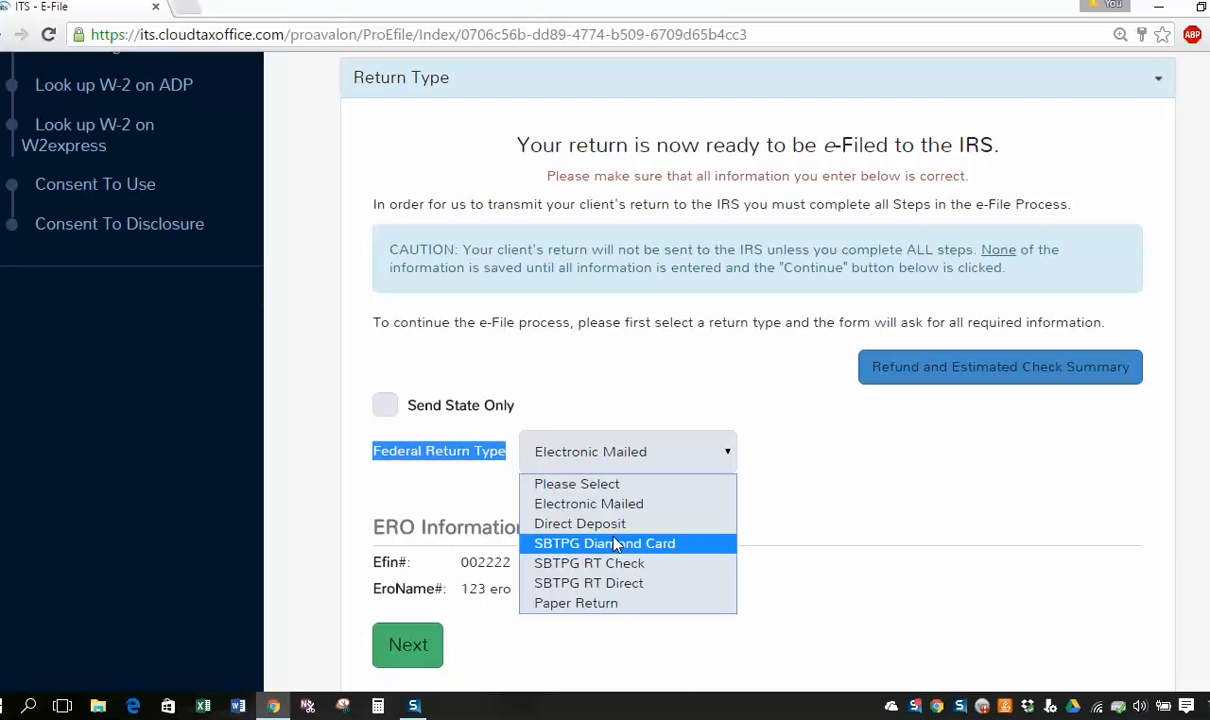
key(Up)
key(Return)
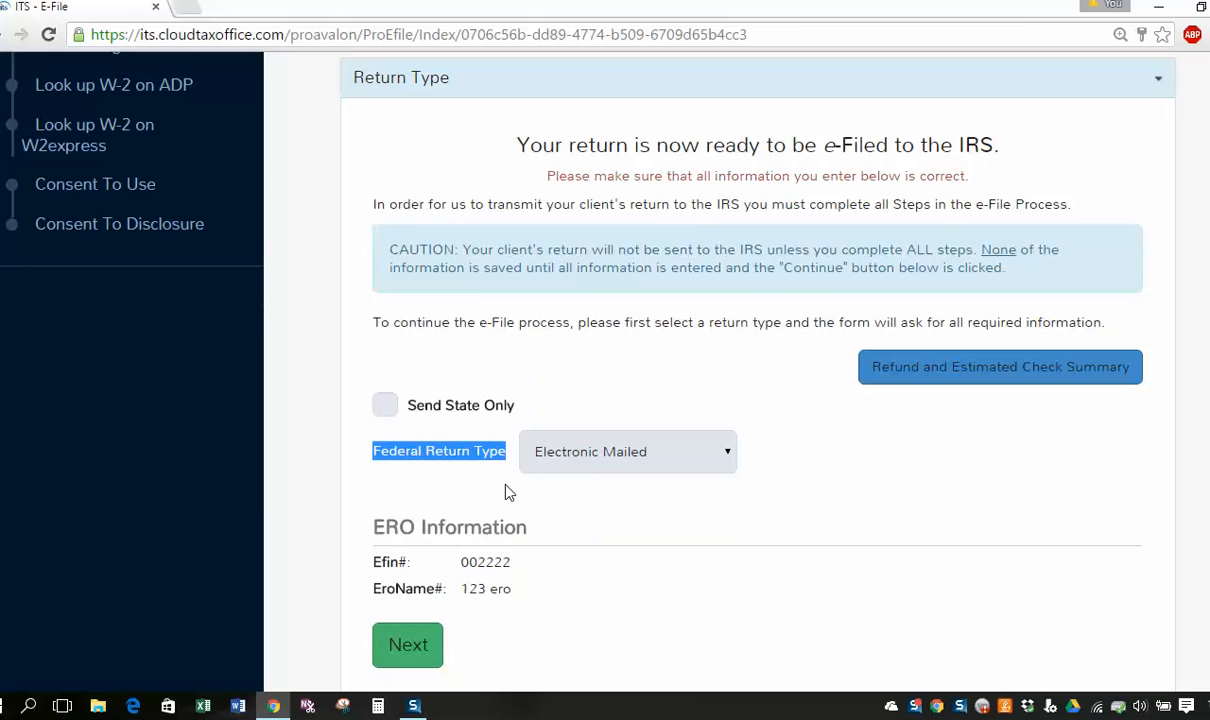
scroll(508, 495, down, 1)
click(405, 551)
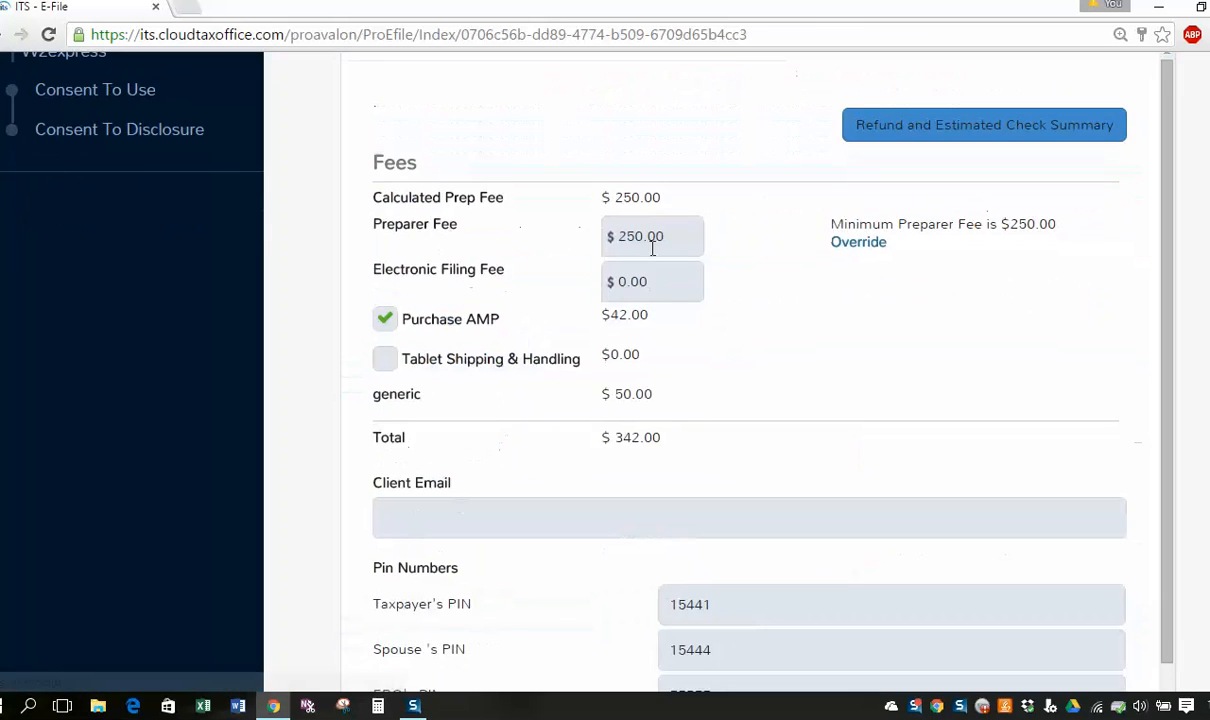
Save the $250.00 preparer and $42.00 AMP fees and open the Submission summary.
scroll(548, 488, down, 1)
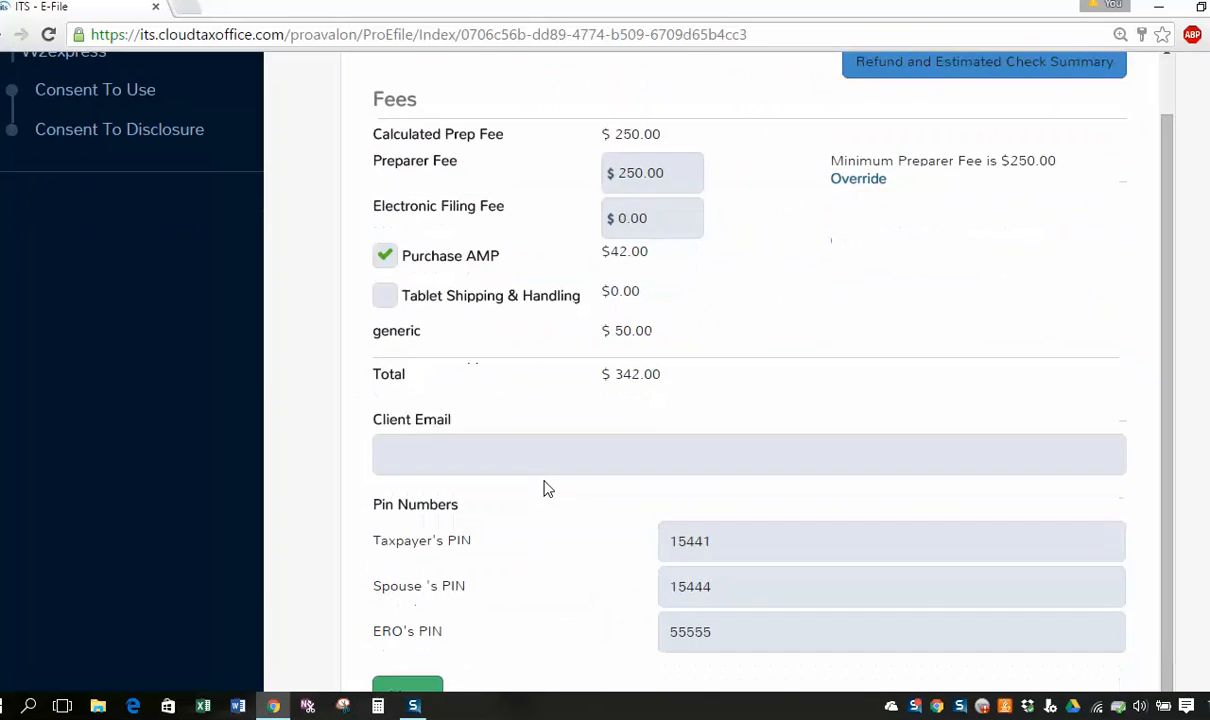
scroll(545, 490, down, 3)
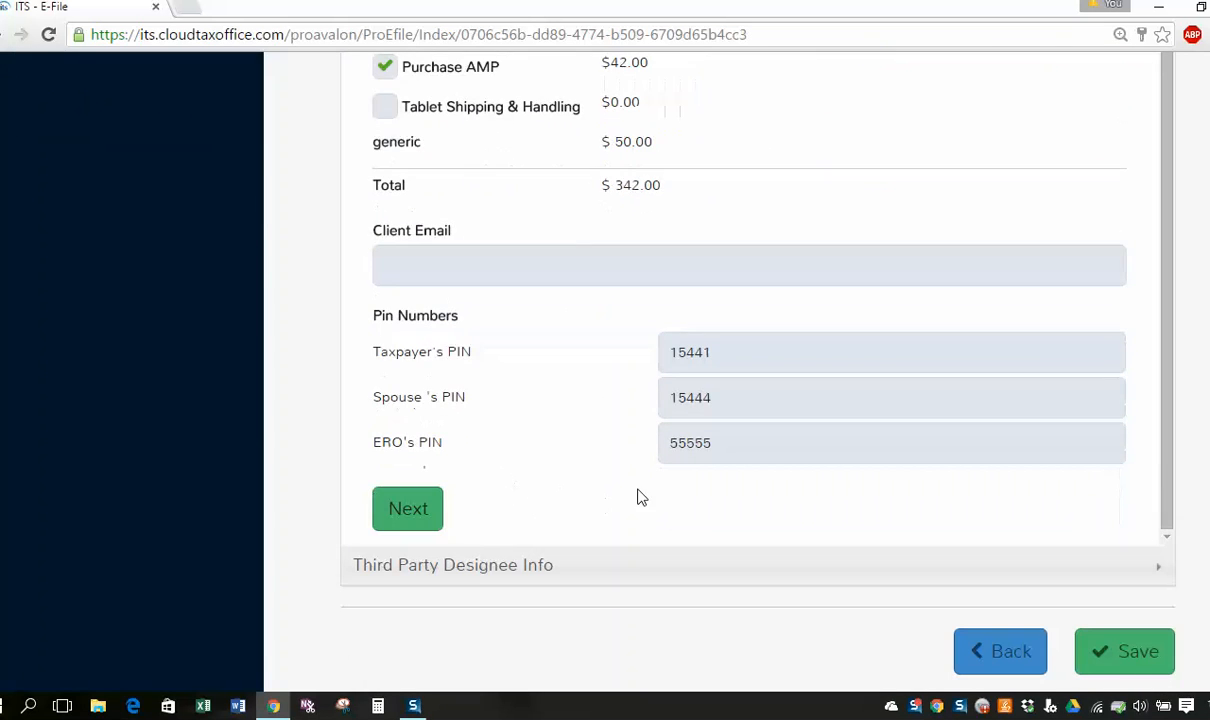
scroll(655, 485, up, 5)
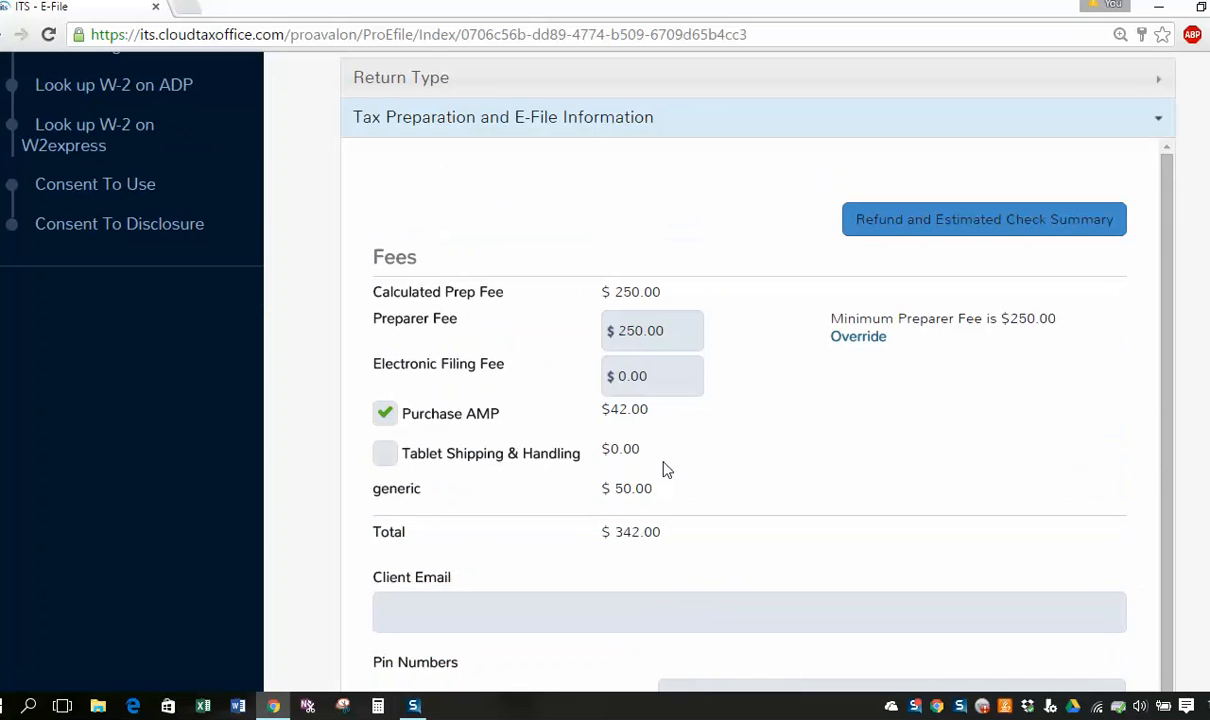
scroll(840, 600, down, 5)
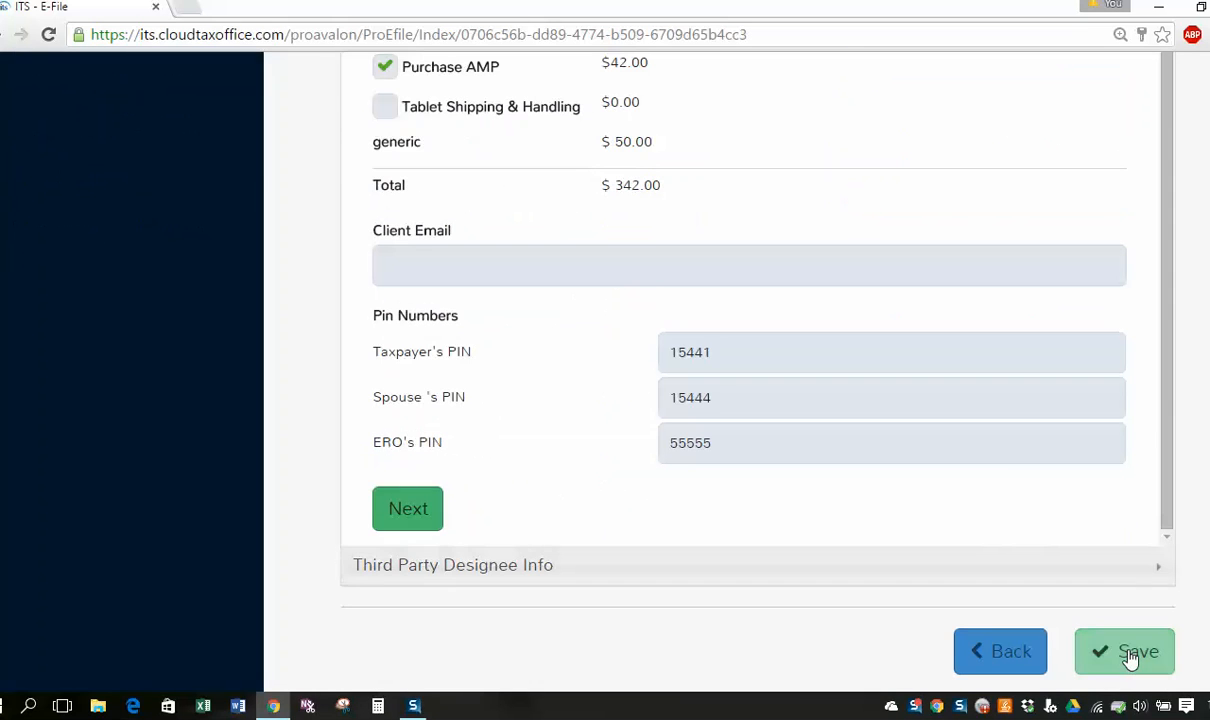
click(1128, 653)
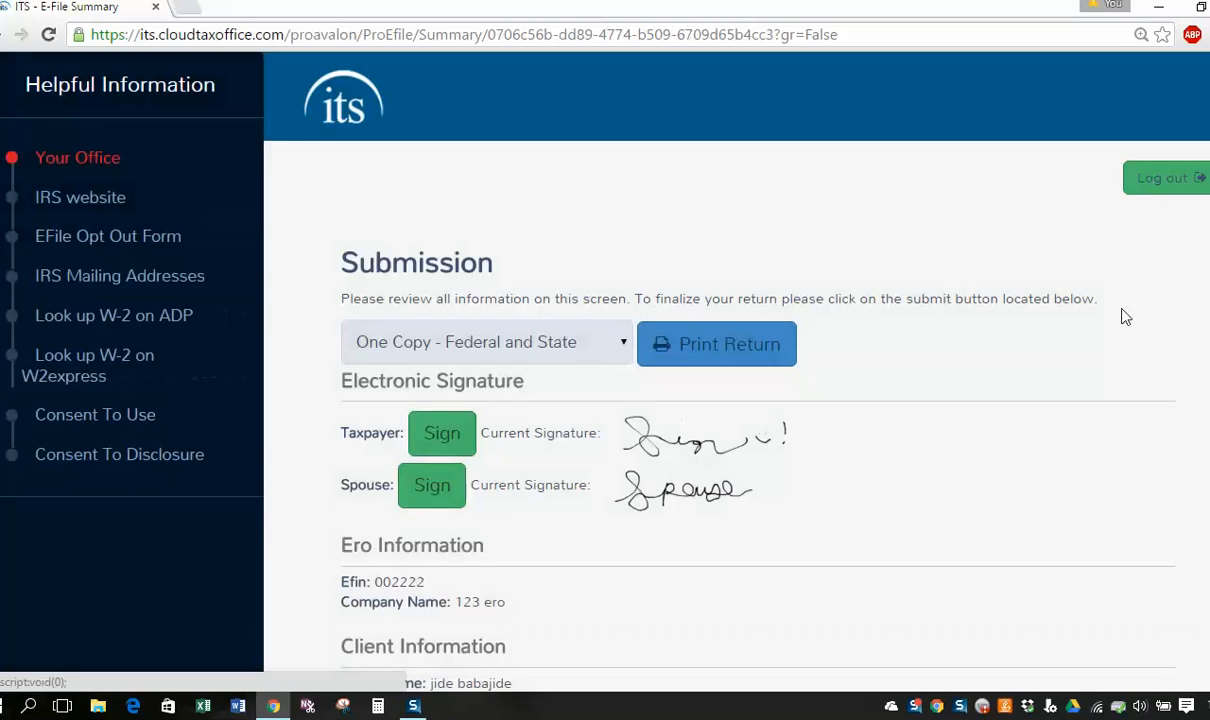
Go back from the Submission summary to the E-File Return Type step.
scroll(528, 428, down, 7)
scroll(528, 428, down, 3)
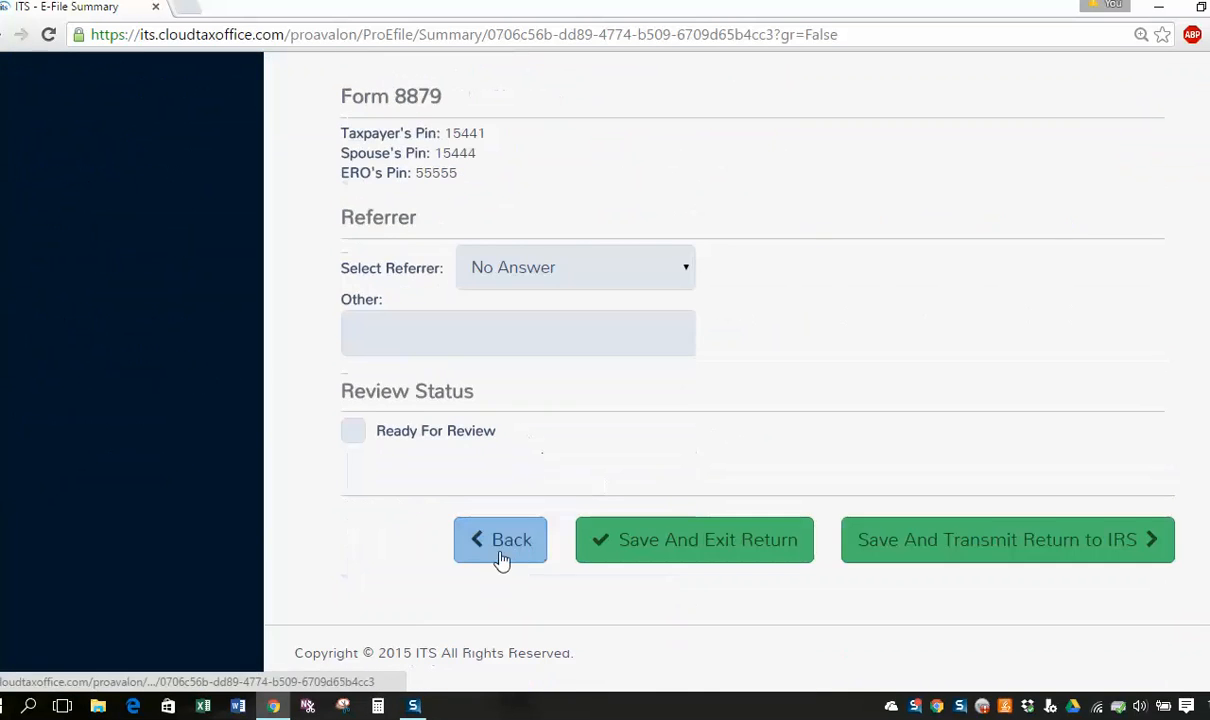
click(499, 540)
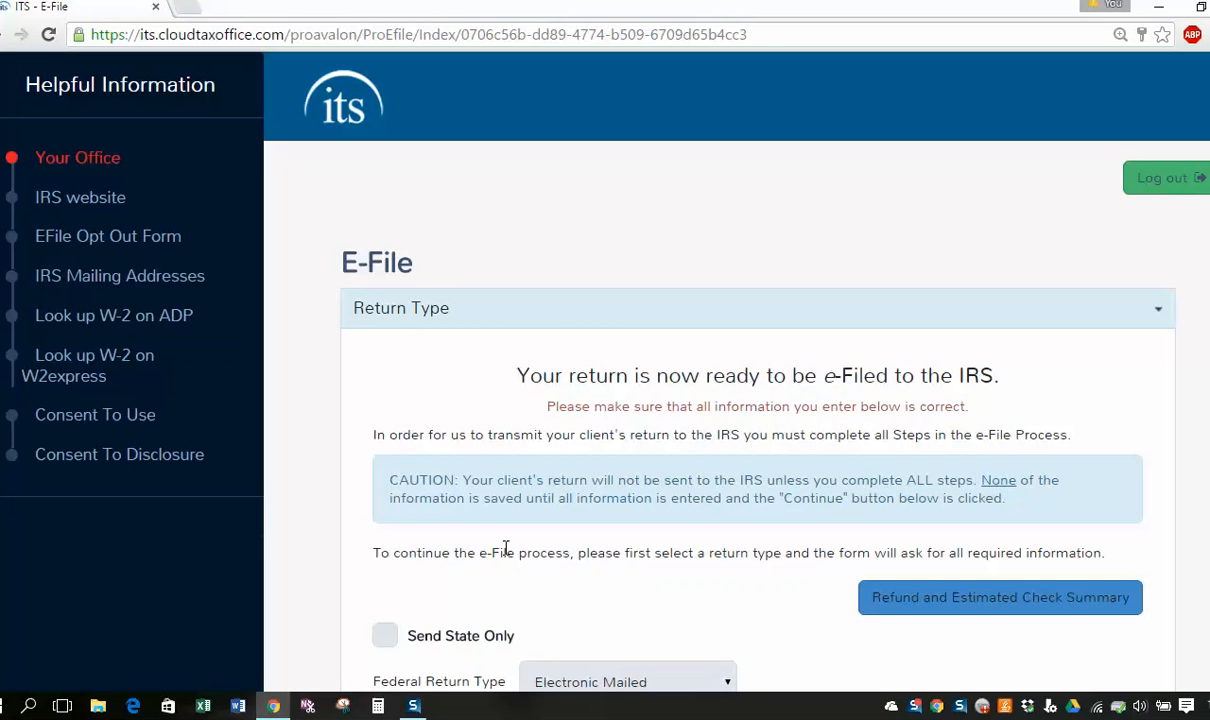
scroll(506, 548, down, 2)
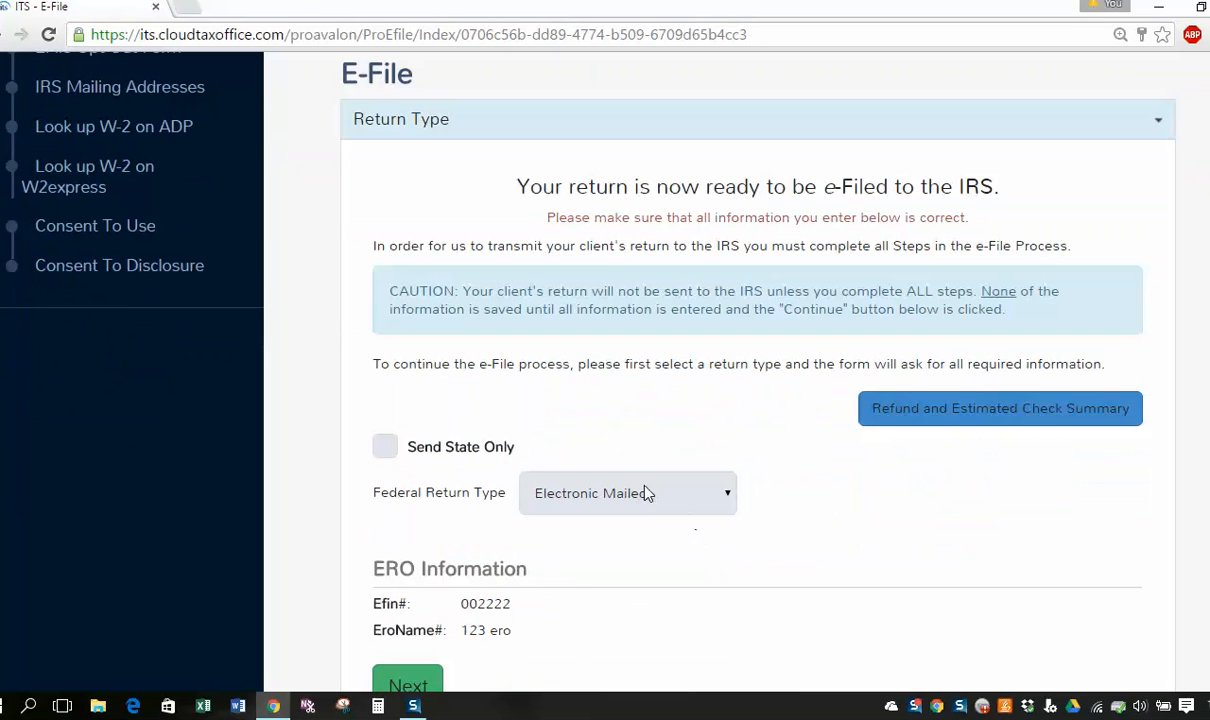
Change Federal Return Type to SBTPG RT Check and continue to the fees step.
click(648, 493)
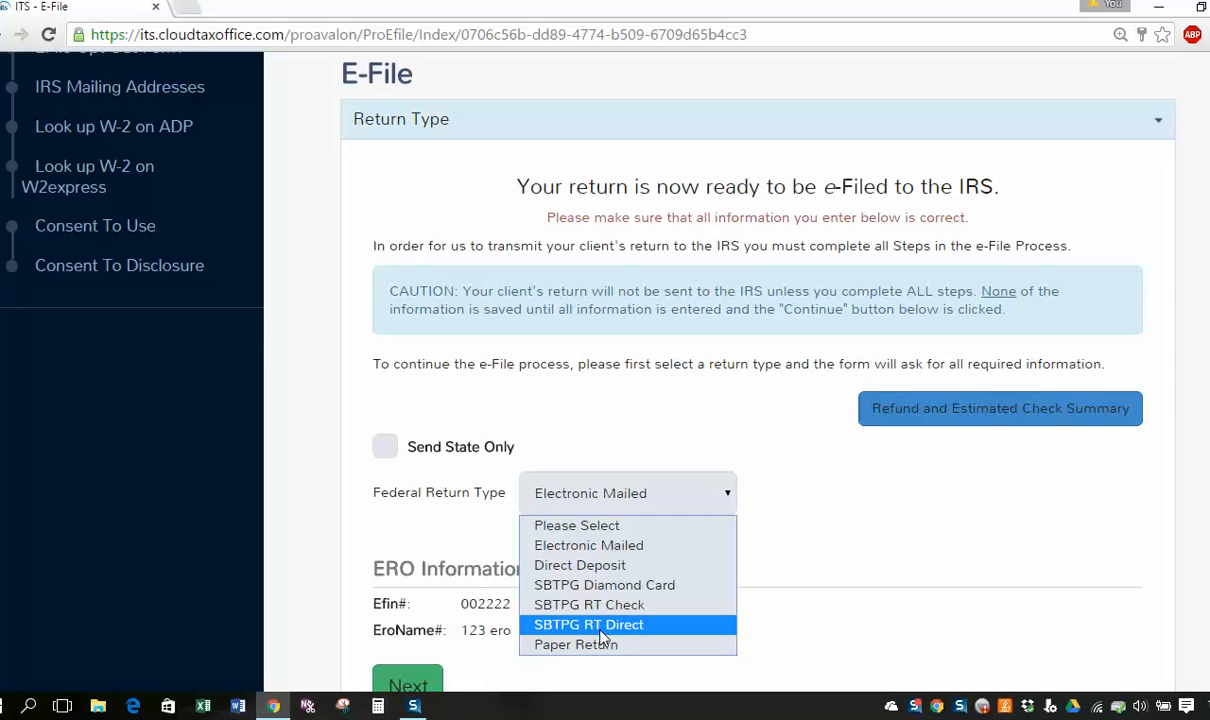
click(600, 606)
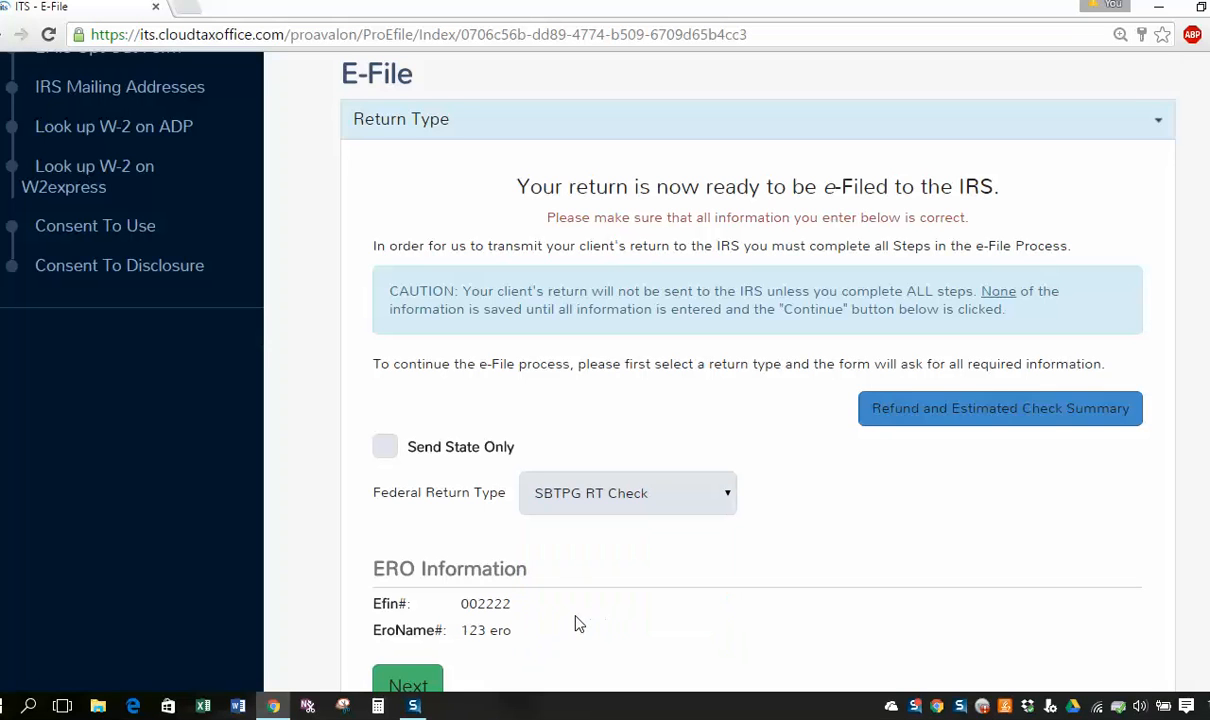
scroll(406, 548, down, 2)
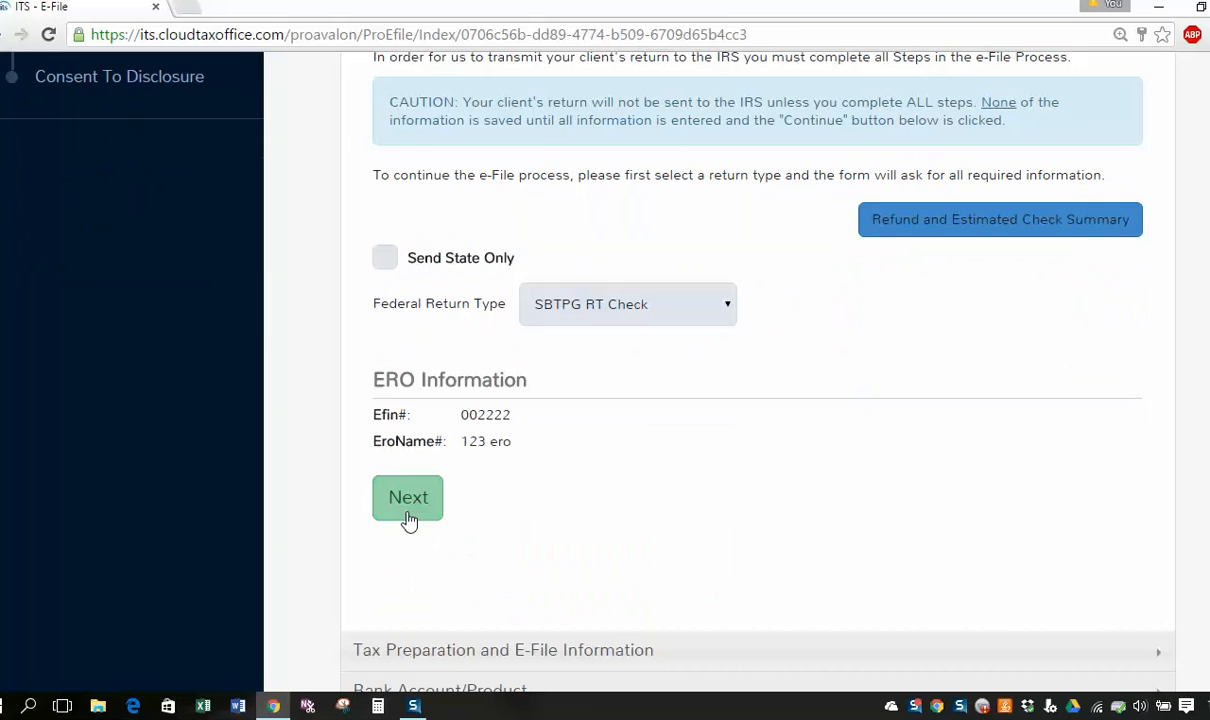
click(409, 499)
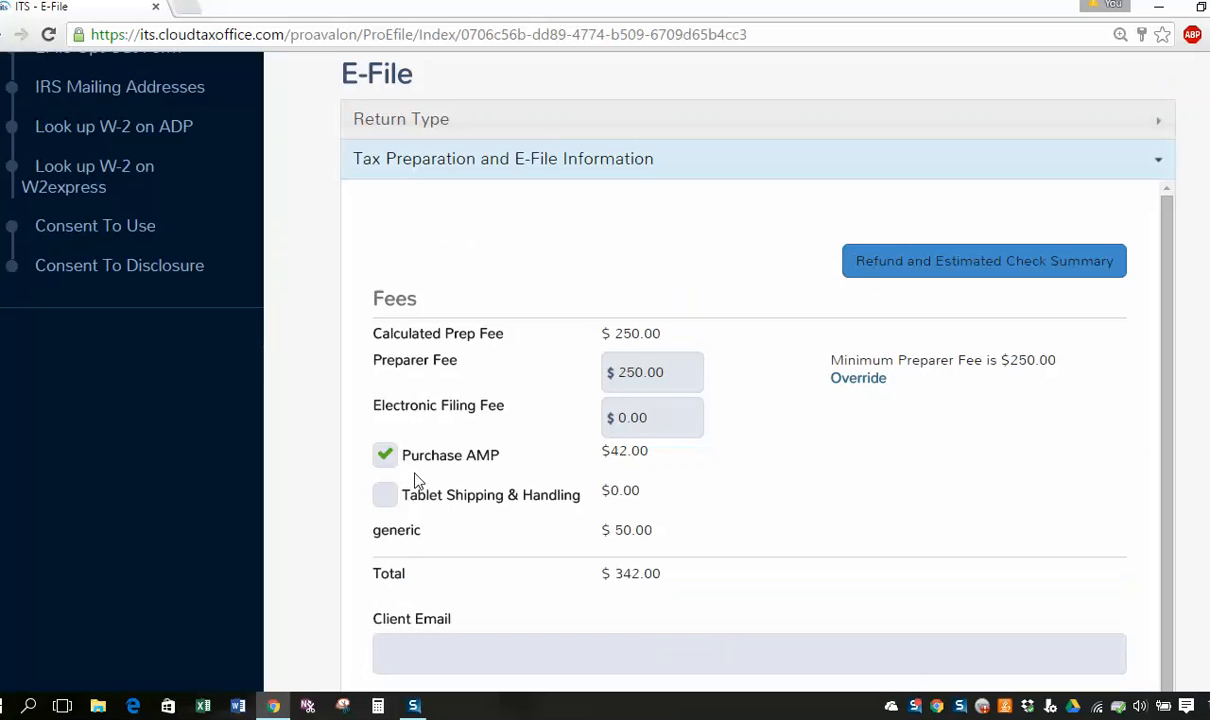
Uncheck Purchase AMP to drop its $42.00 fee.
click(386, 458)
scroll(625, 487, down, 1)
drag(662, 462, 413, 645)
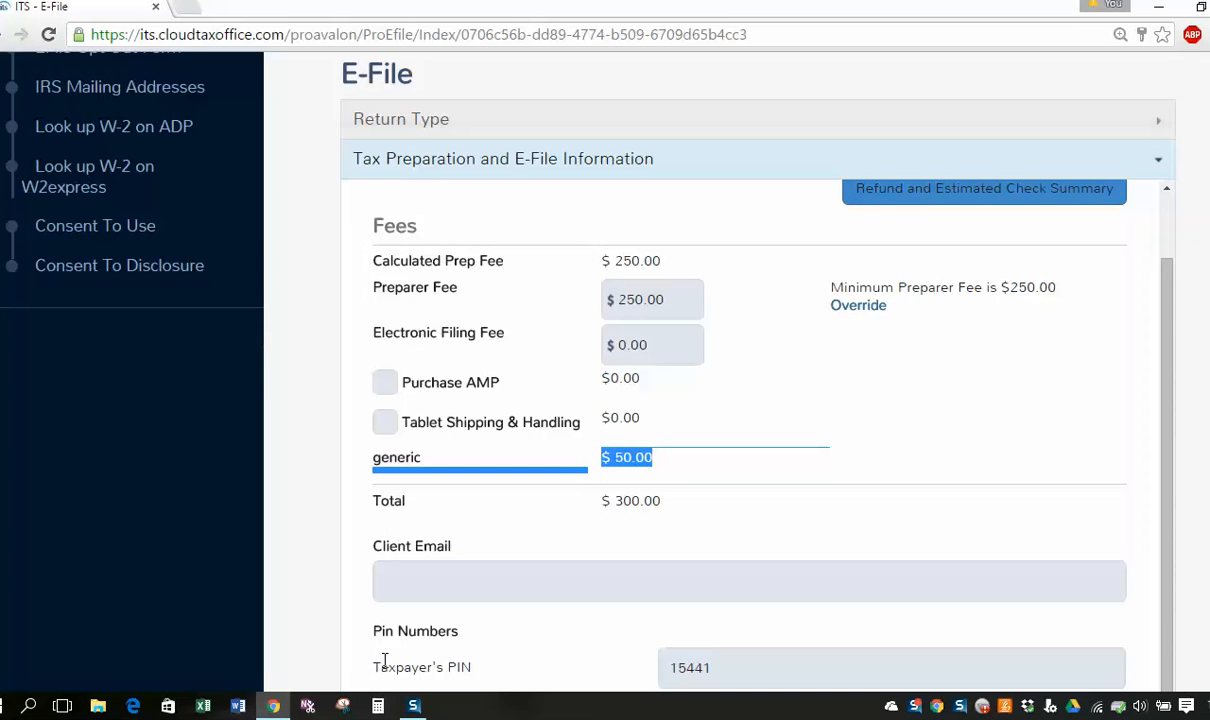
click(688, 468)
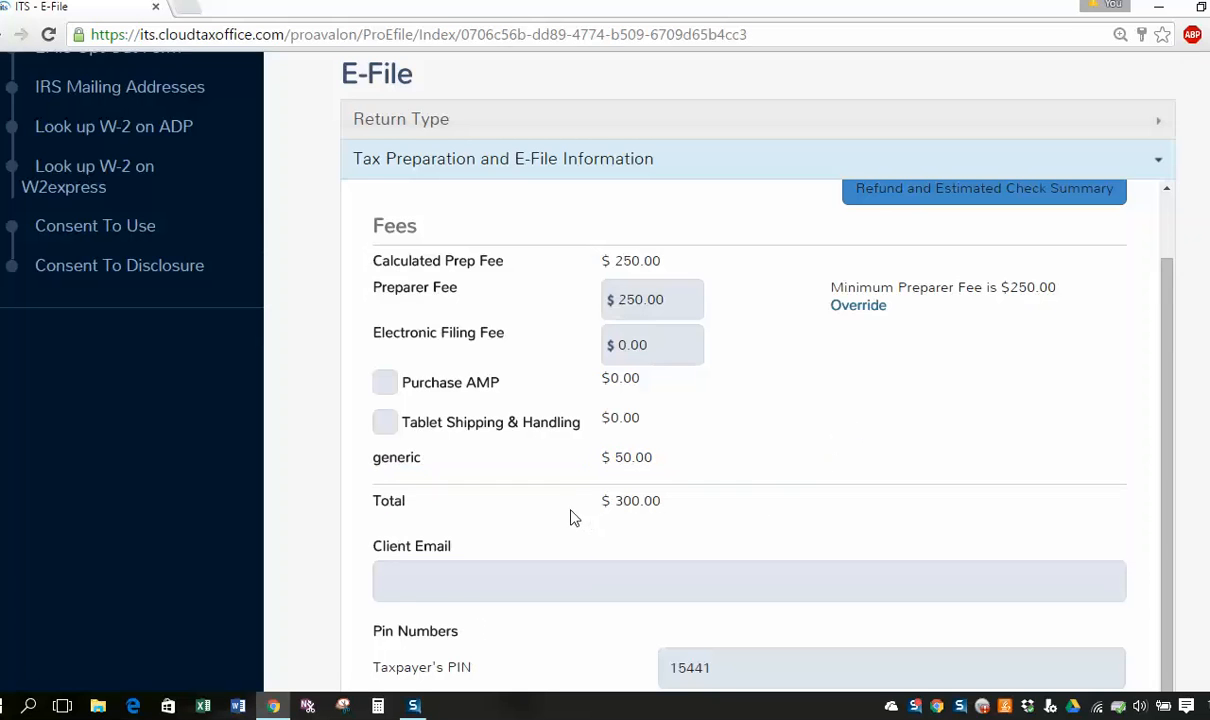
scroll(560, 510, down, 1)
Enter the client's e-mail address and continue to the Bank Account/Product step.
click(434, 453)
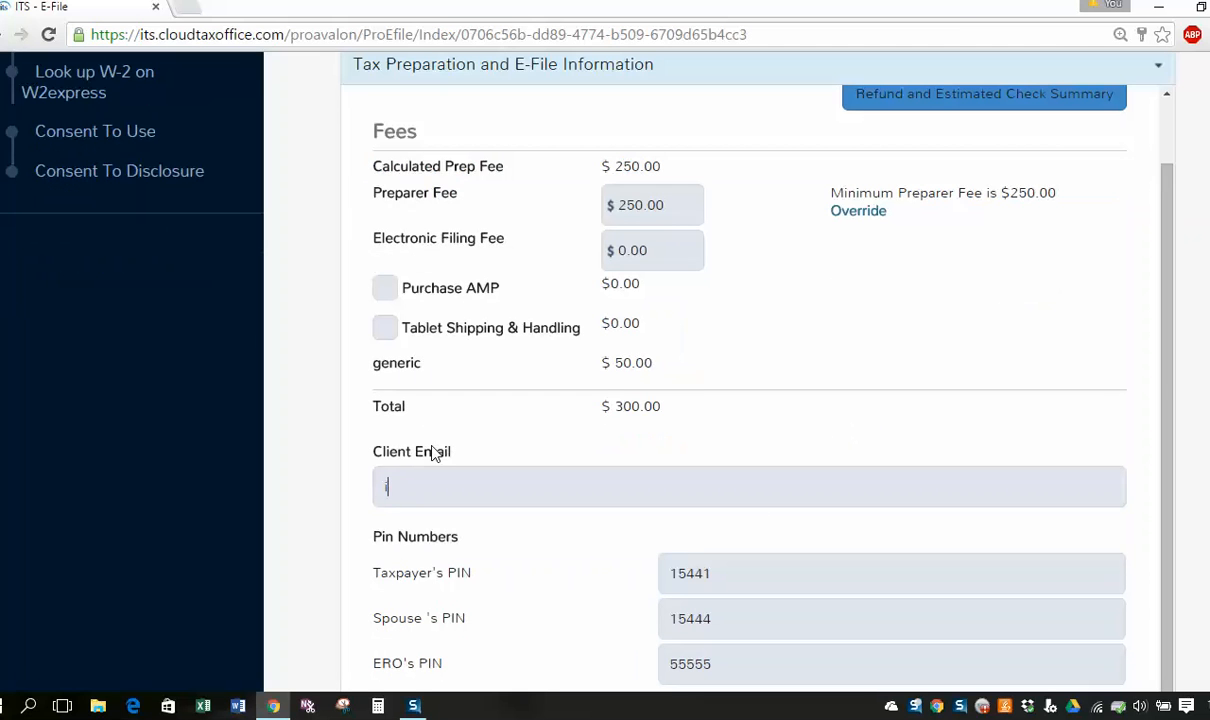
scroll(497, 535, down, 1)
scroll(495, 537, down, 2)
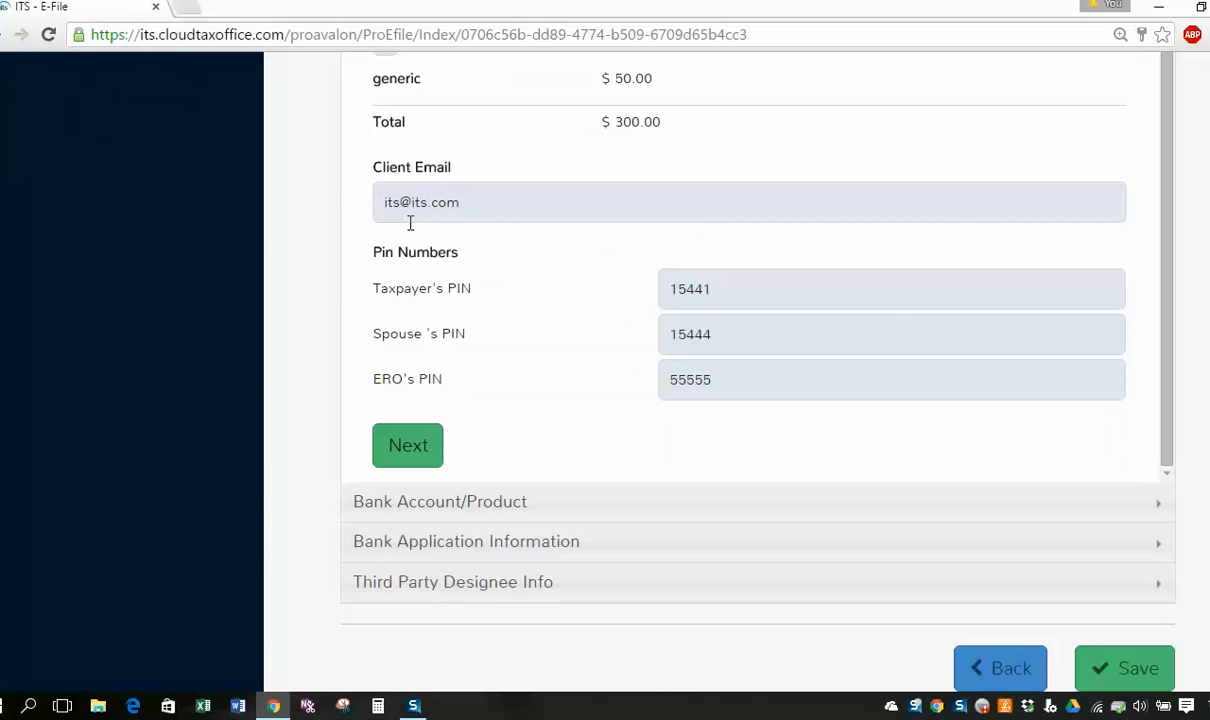
click(408, 446)
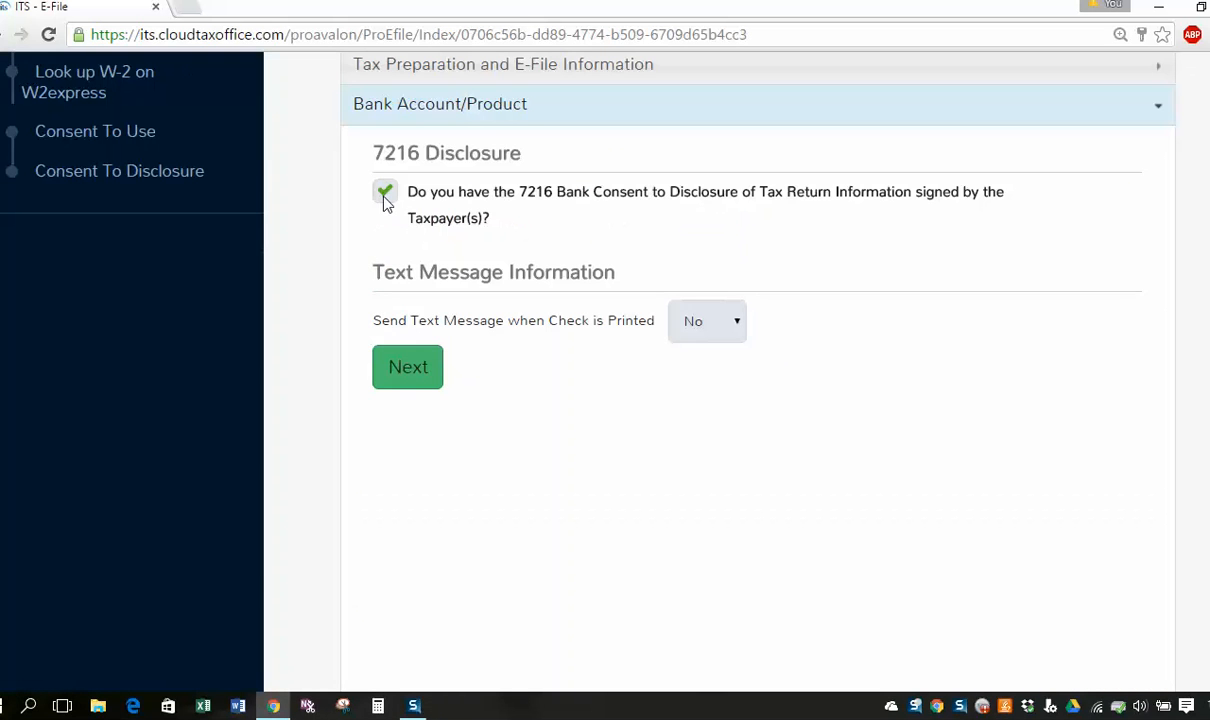
With the 7216 bank consent ticked, continue to Bank Application Information.
scroll(305, 429, up, 1)
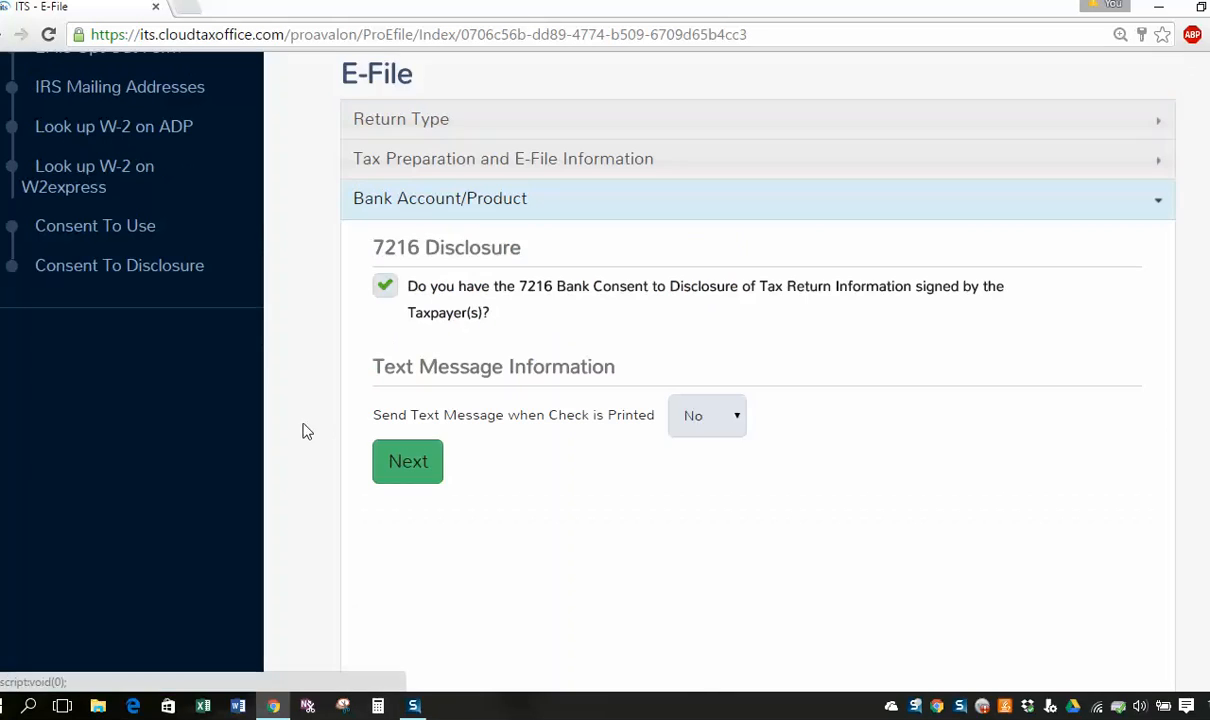
key(ctrl+a)
click(282, 437)
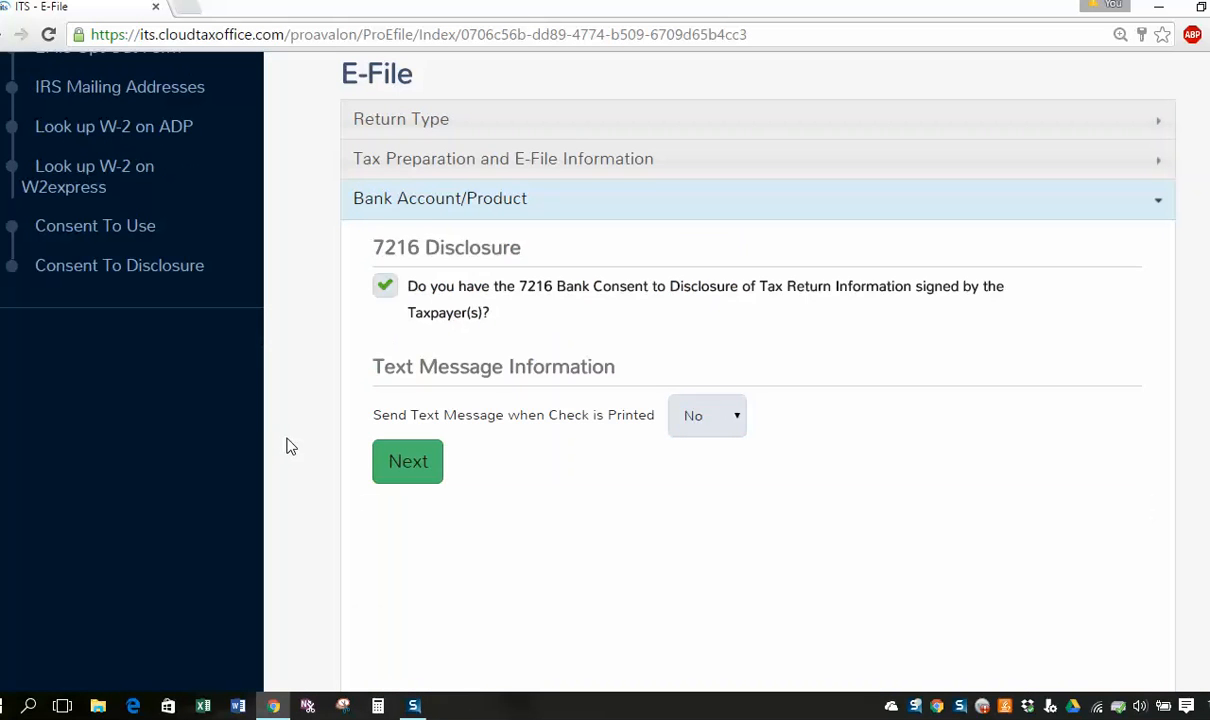
click(398, 462)
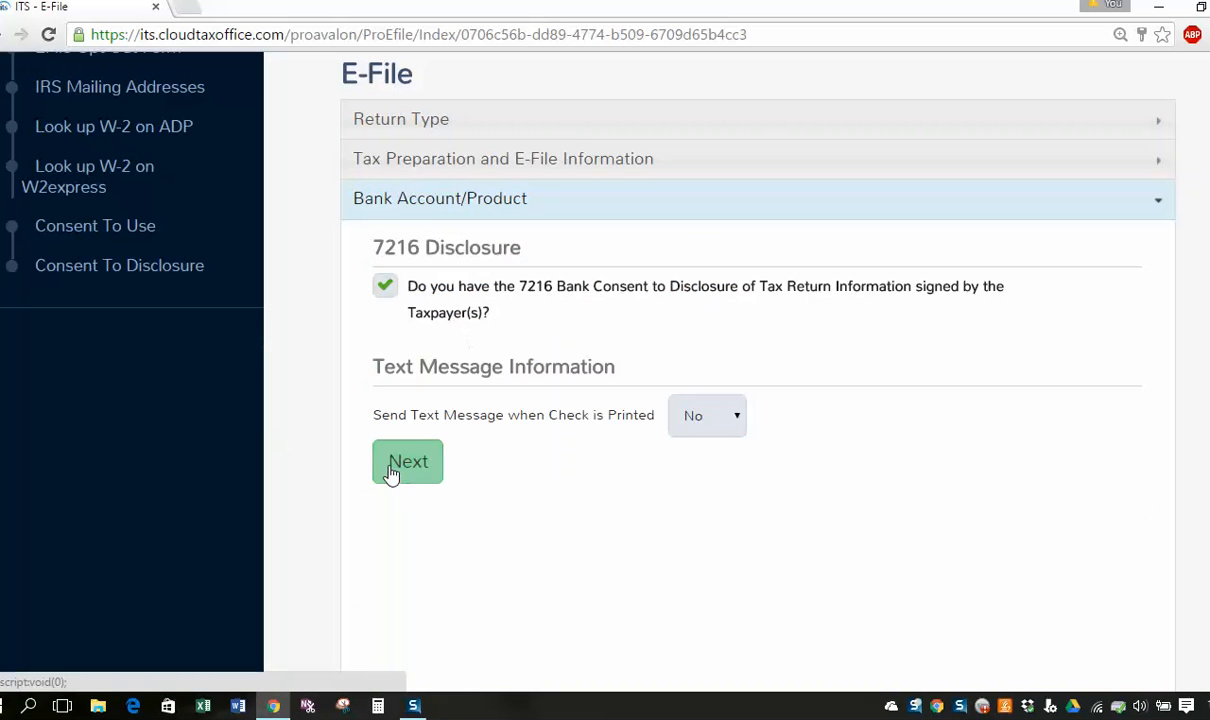
Keep Driver's License as the taxpayer's ID type.
scroll(386, 407, down, 1)
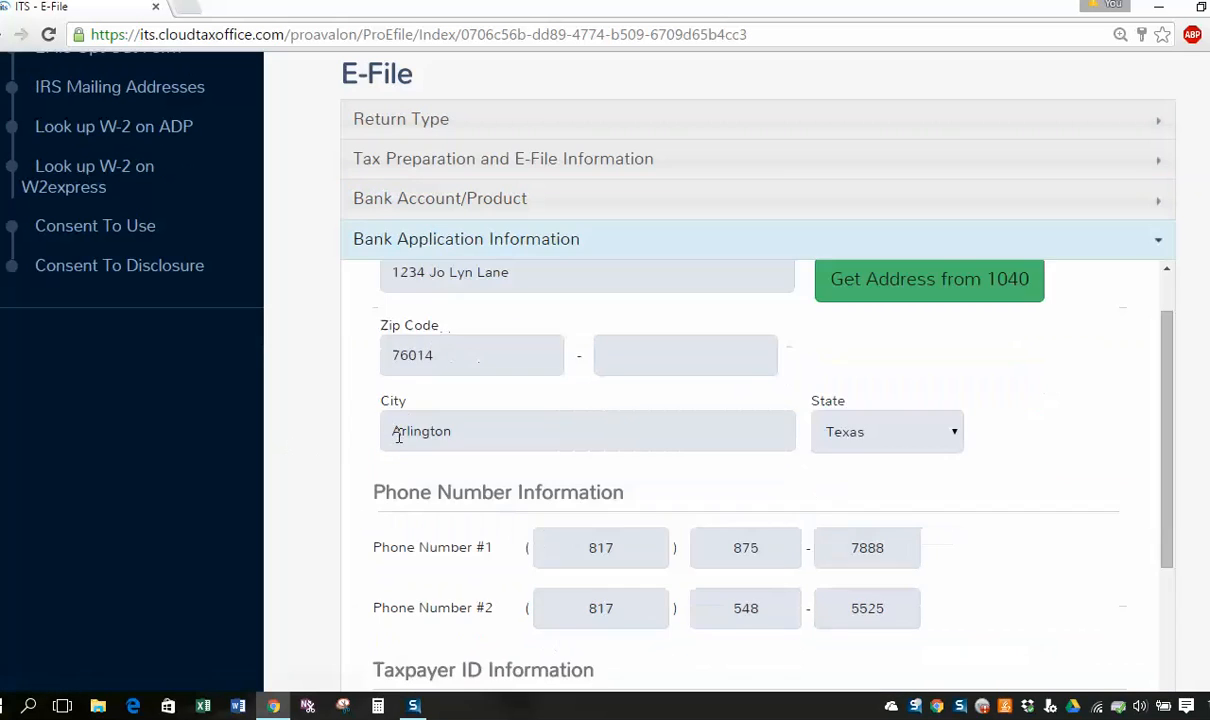
scroll(378, 411, up, 3)
scroll(388, 437, down, 5)
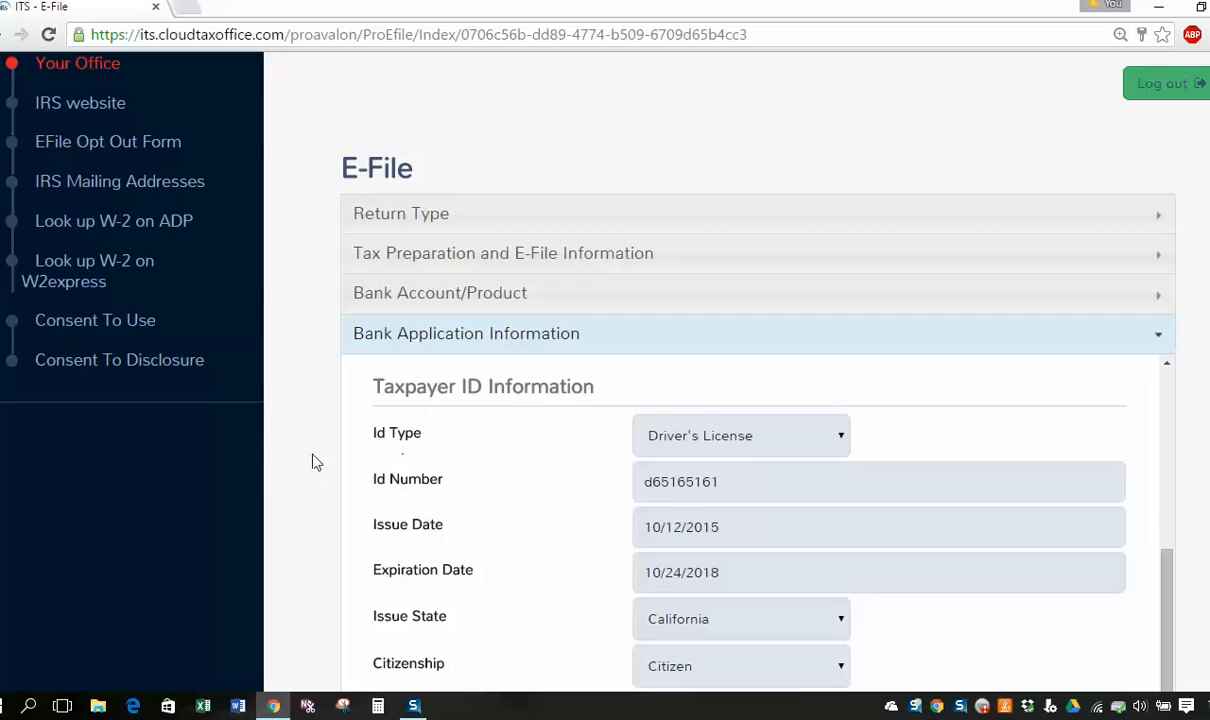
scroll(275, 484, down, 2)
scroll(276, 482, down, 1)
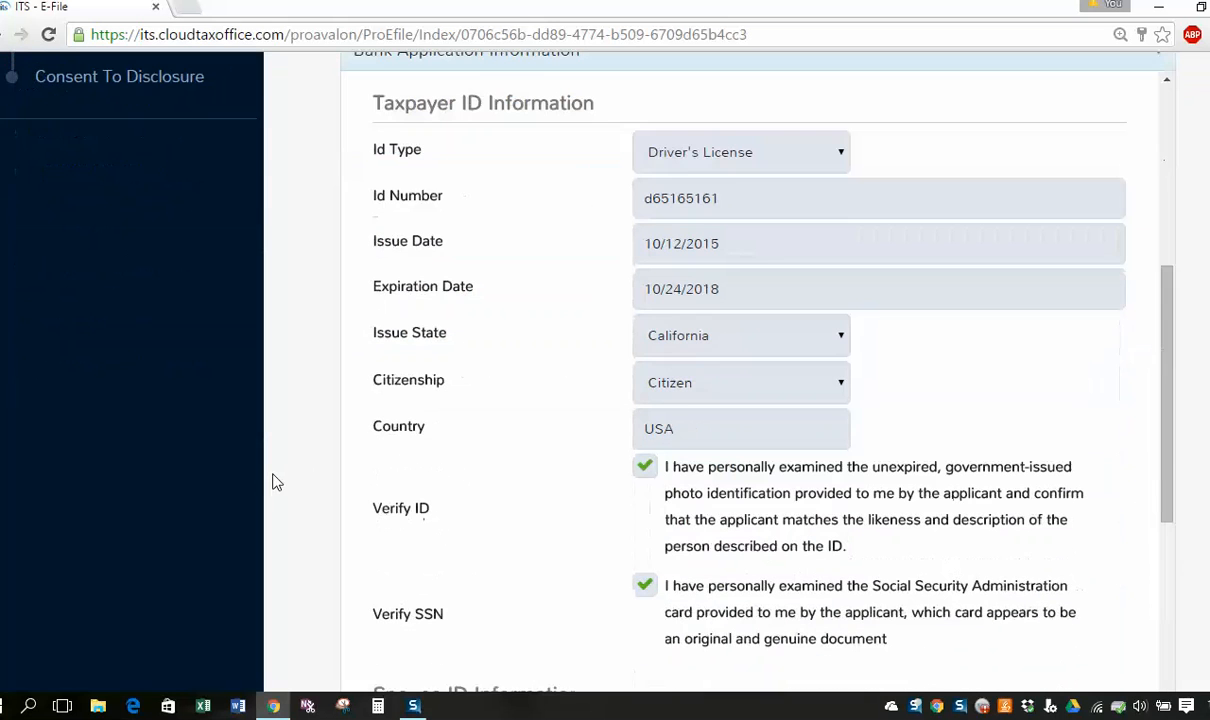
click(803, 160)
click(730, 213)
Scroll through the remaining Bank Application Information to check the spouse ID details.
scroll(505, 235, down, 2)
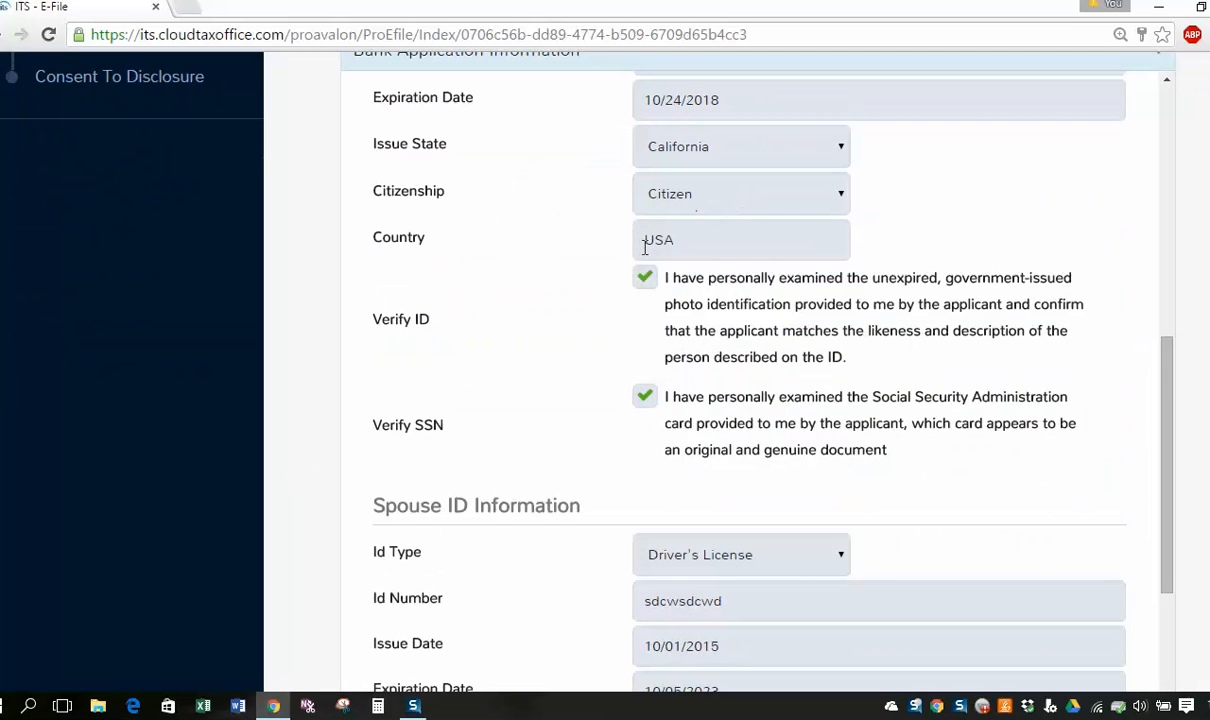
scroll(632, 470, down, 1)
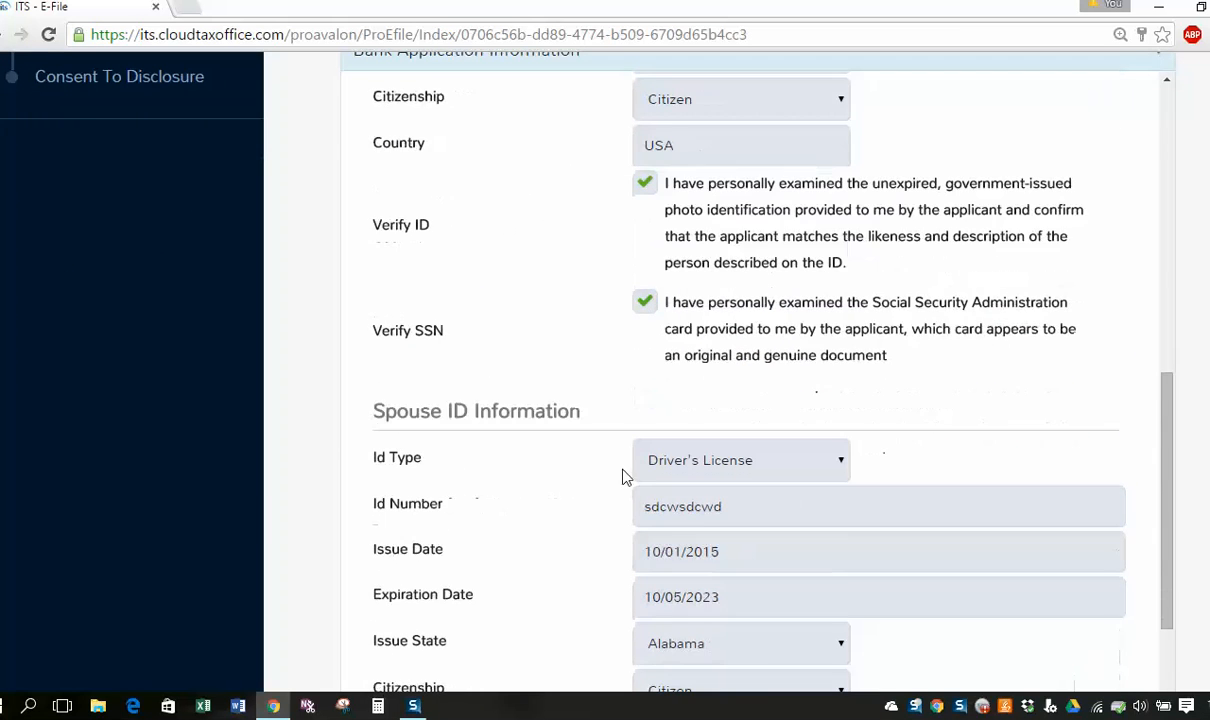
scroll(506, 458, down, 1)
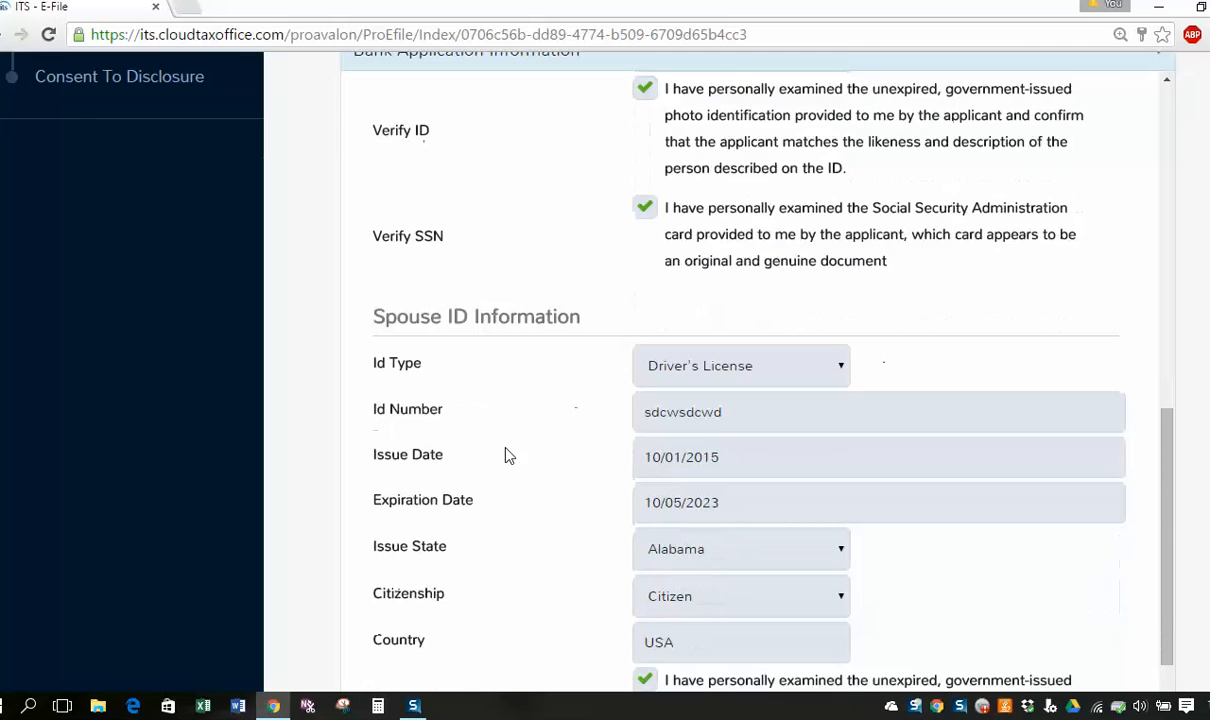
scroll(534, 410, down, 1)
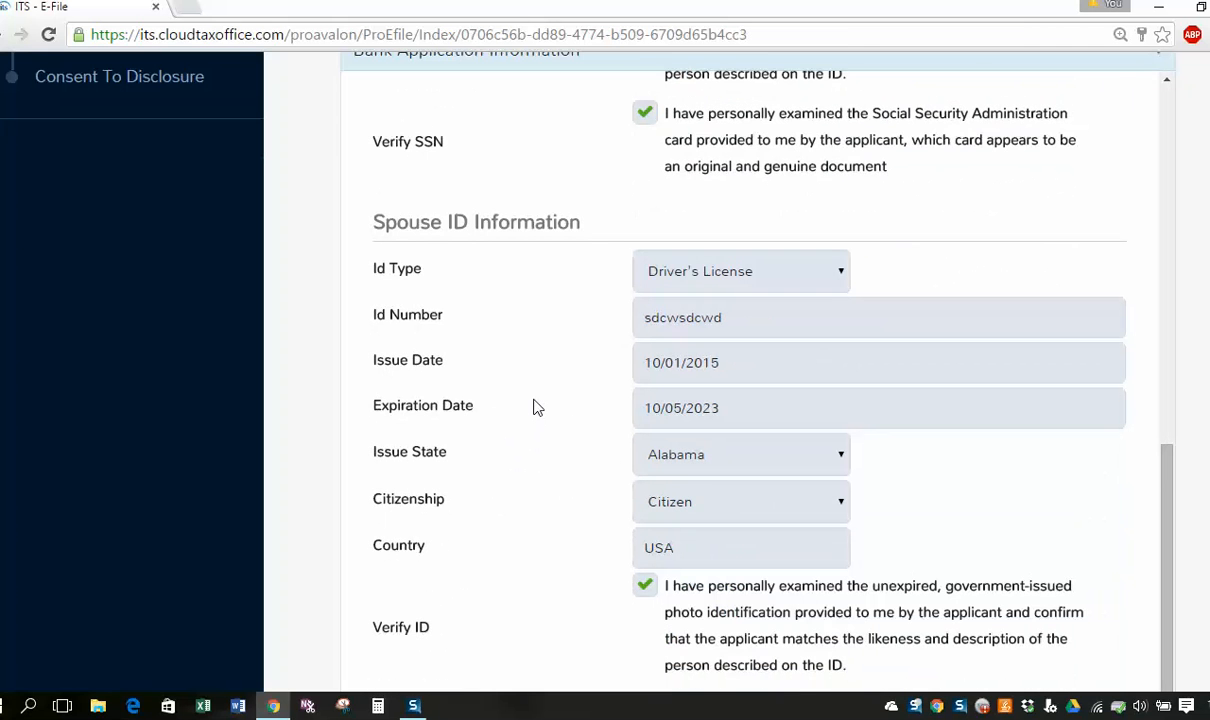
scroll(532, 401, down, 1)
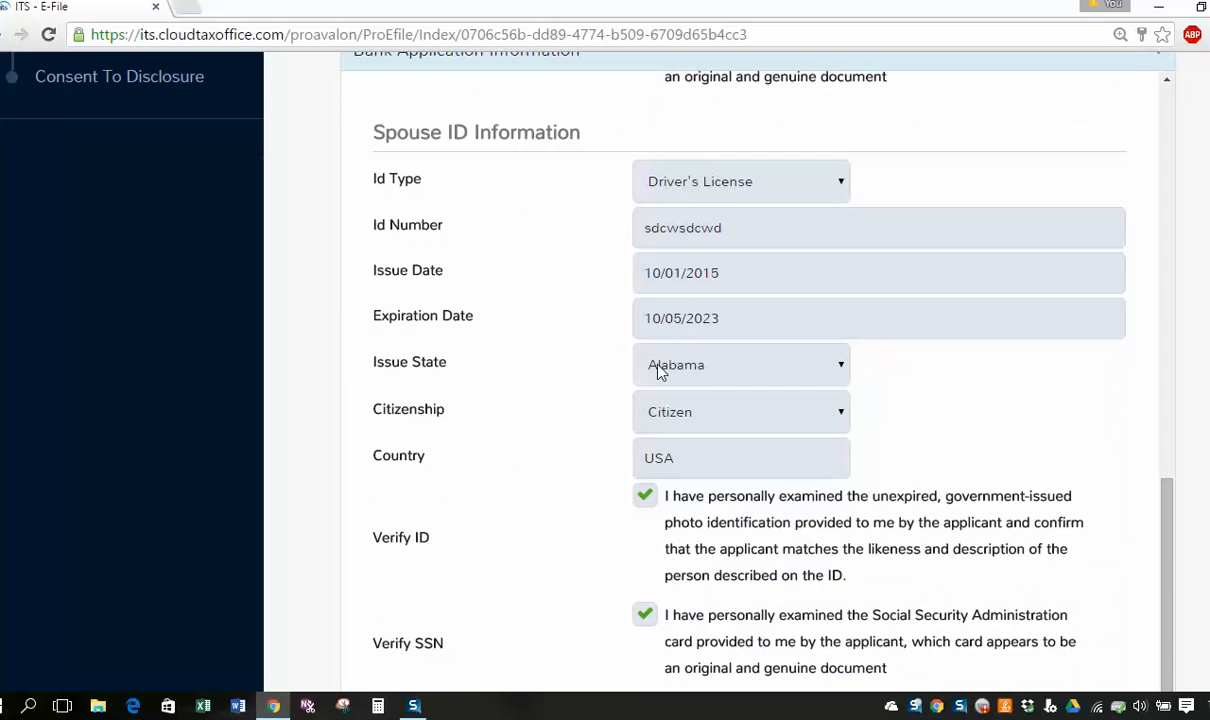
scroll(608, 394, down, 3)
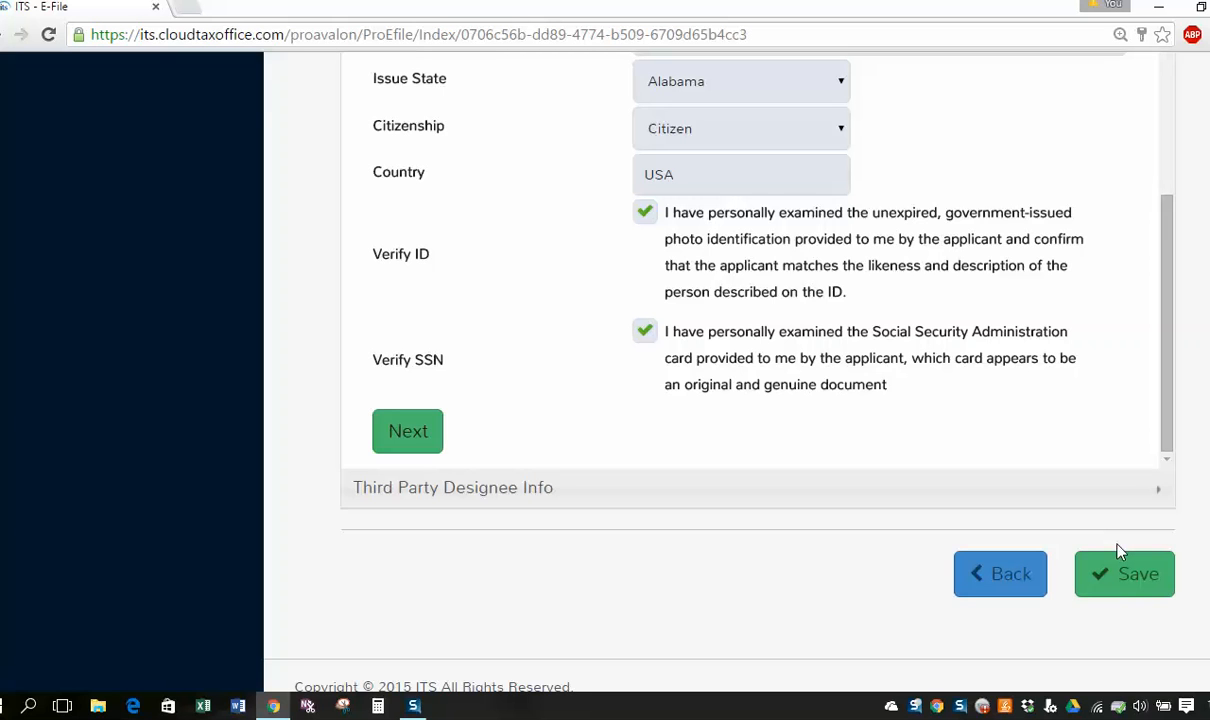
scroll(991, 504, up, 10)
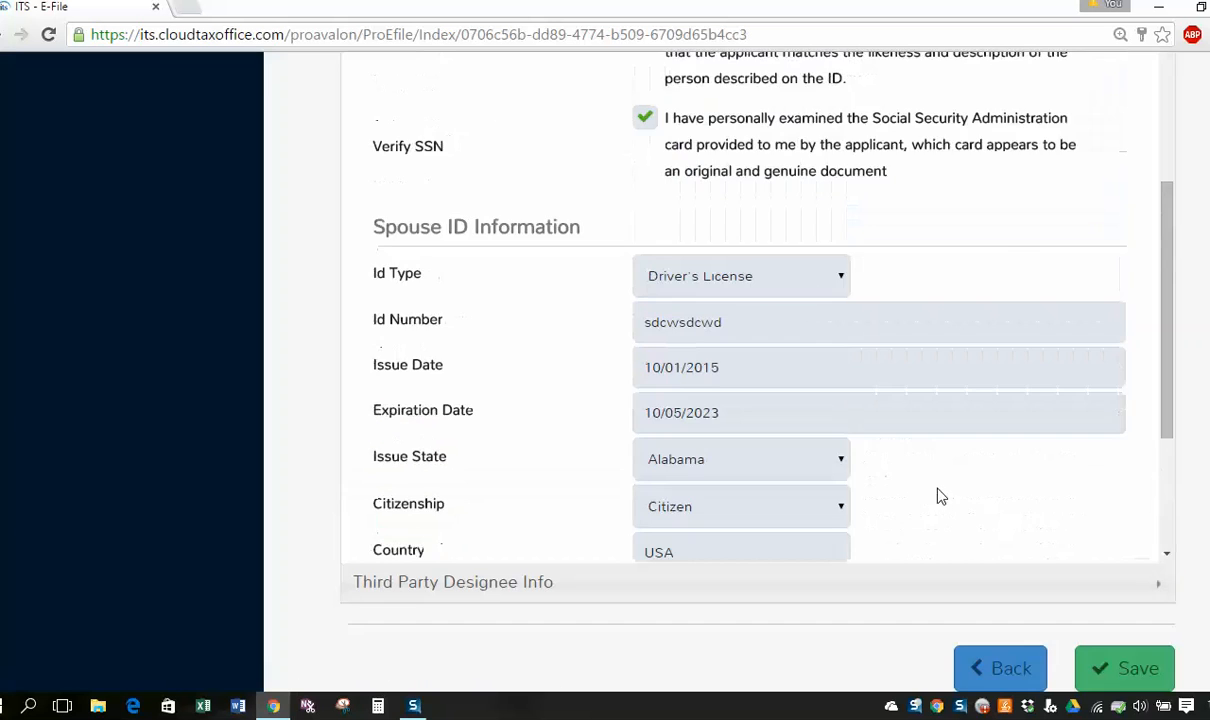
scroll(925, 492, up, 8)
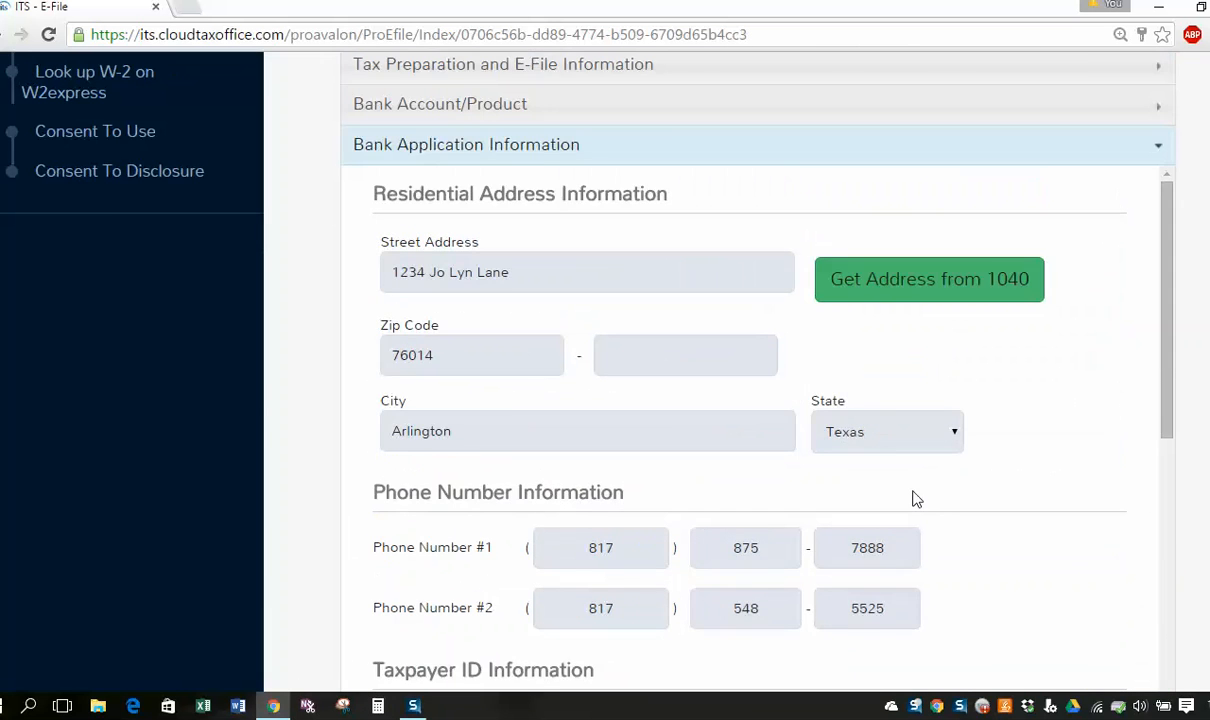
scroll(910, 497, up, 4)
Reopen the Return Type section and confirm Federal Return Type remains SBTPG RT Check.
click(412, 250)
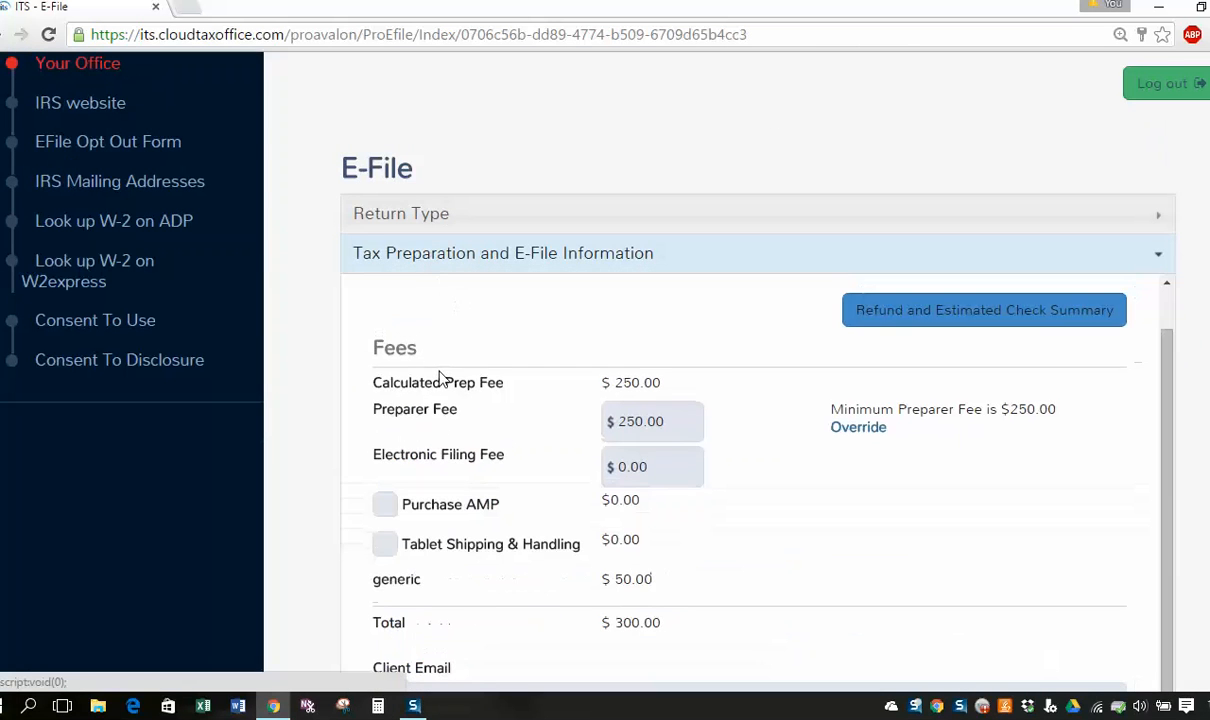
click(405, 222)
scroll(430, 400, down, 2)
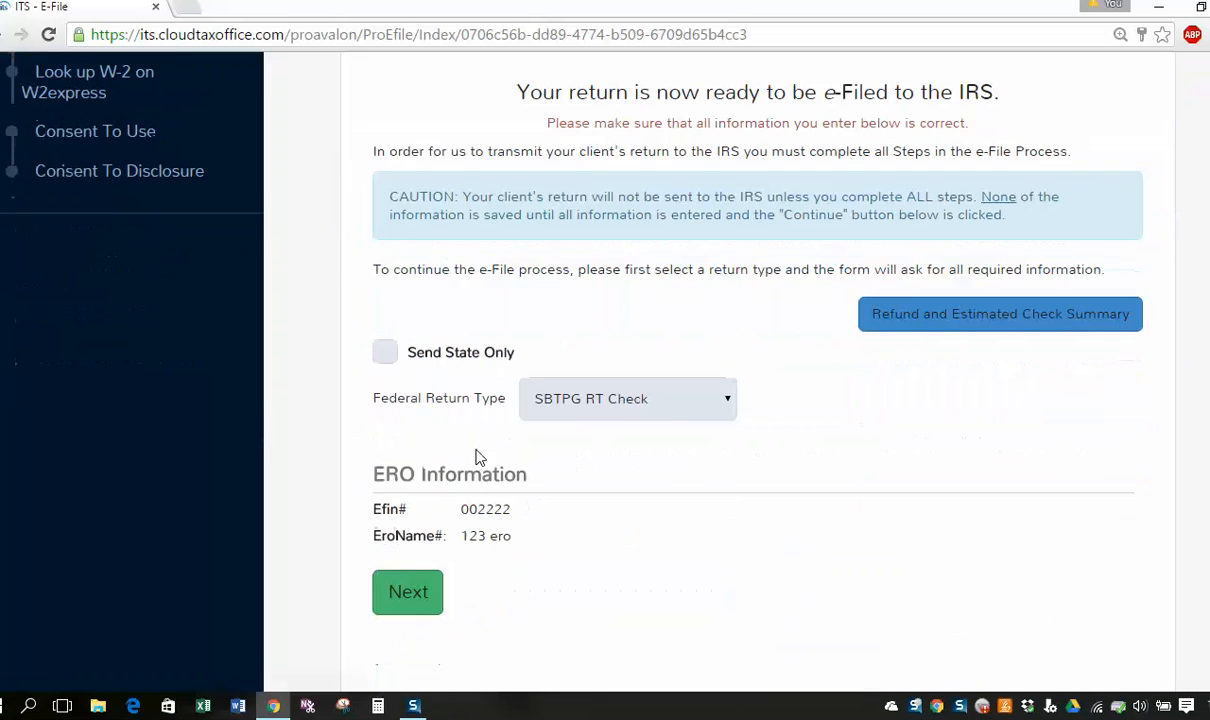
click(680, 413)
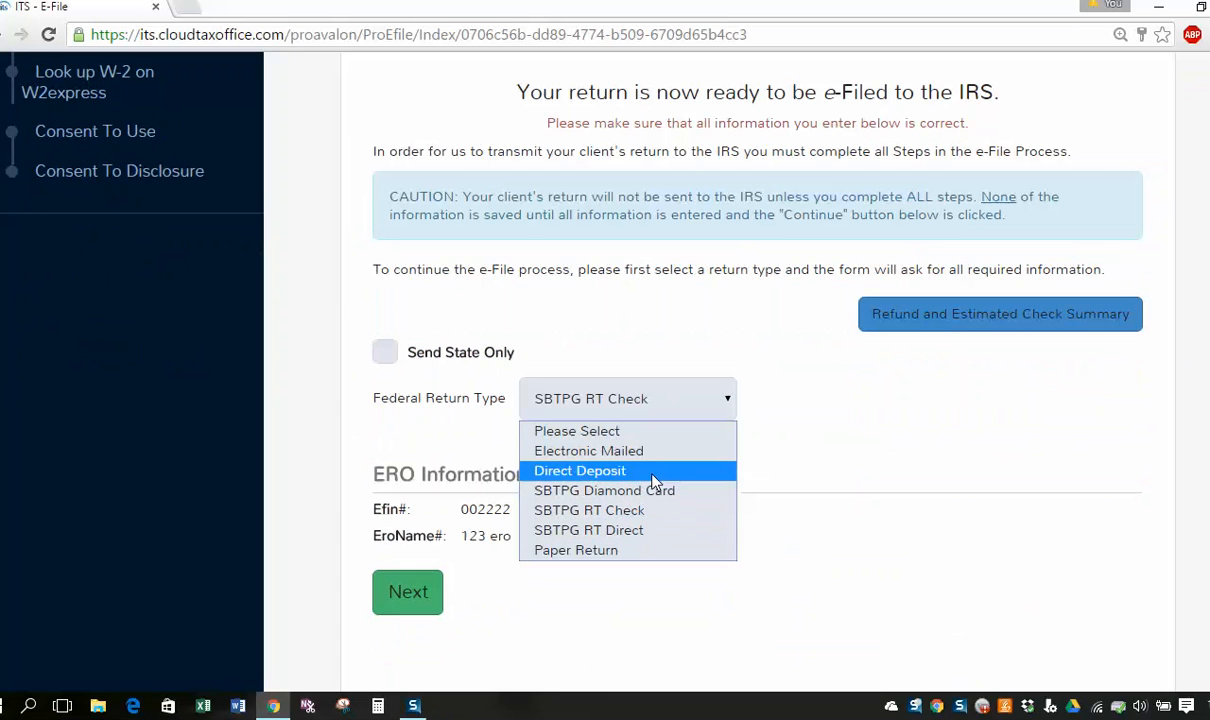
click(856, 413)
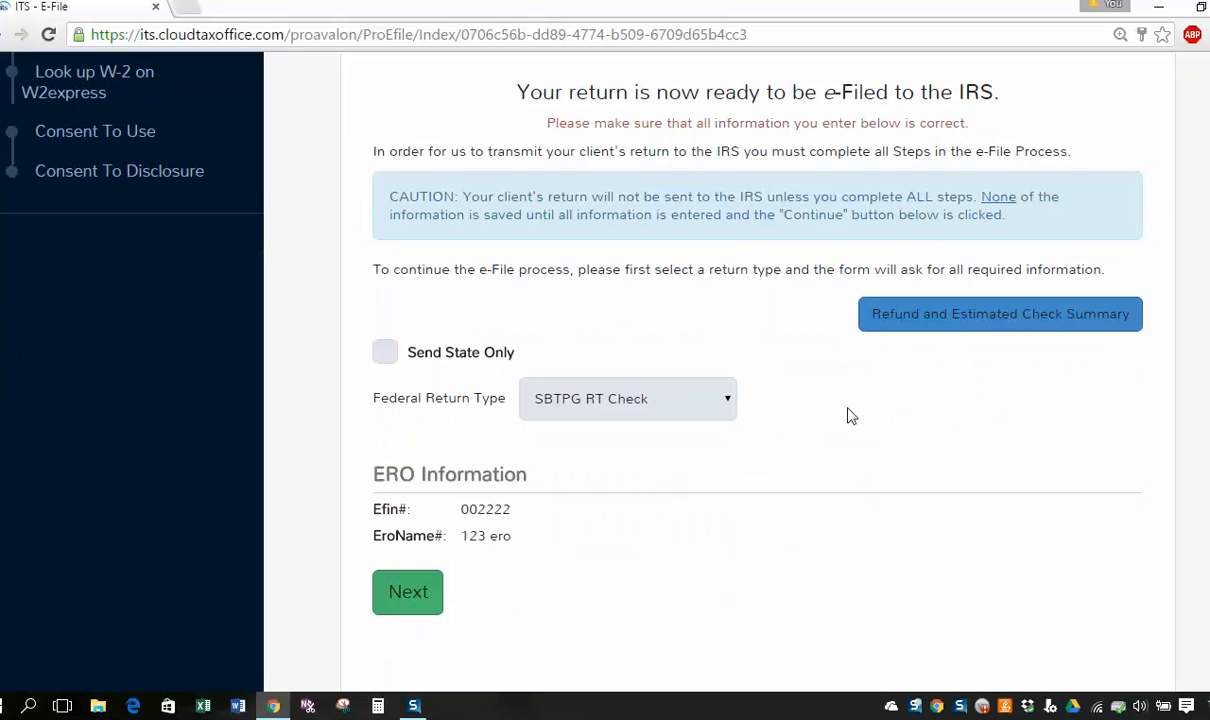
scroll(731, 504, down, 1)
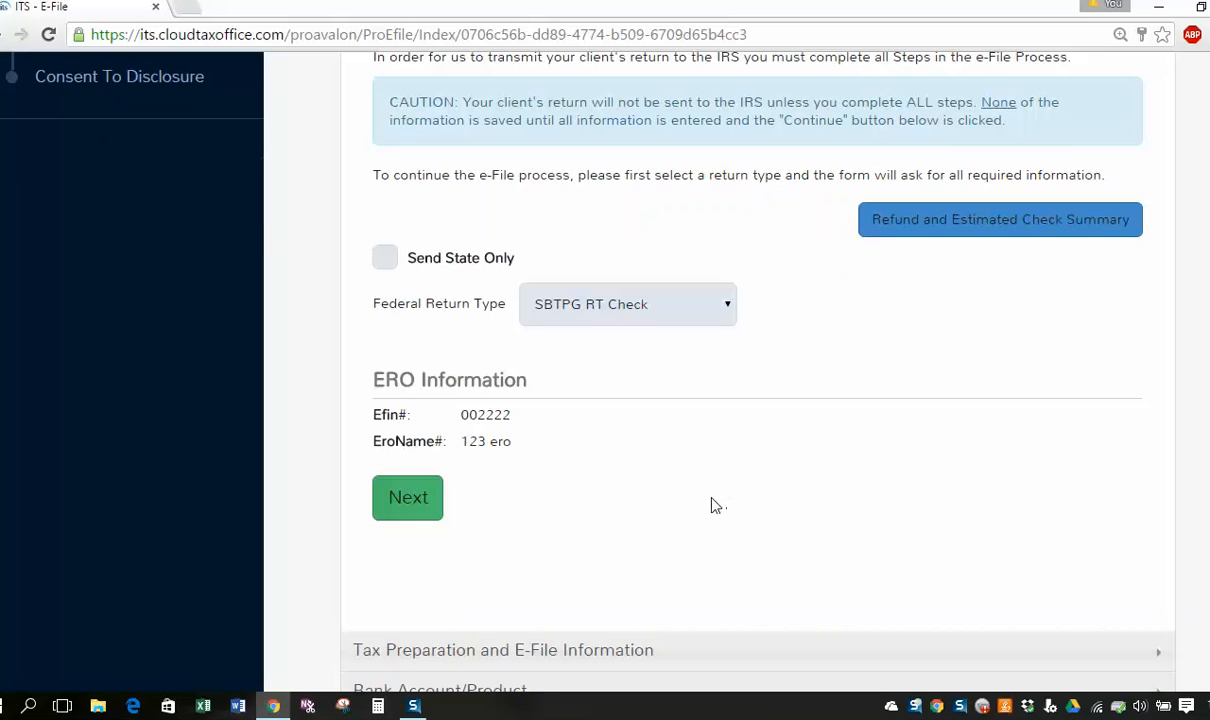